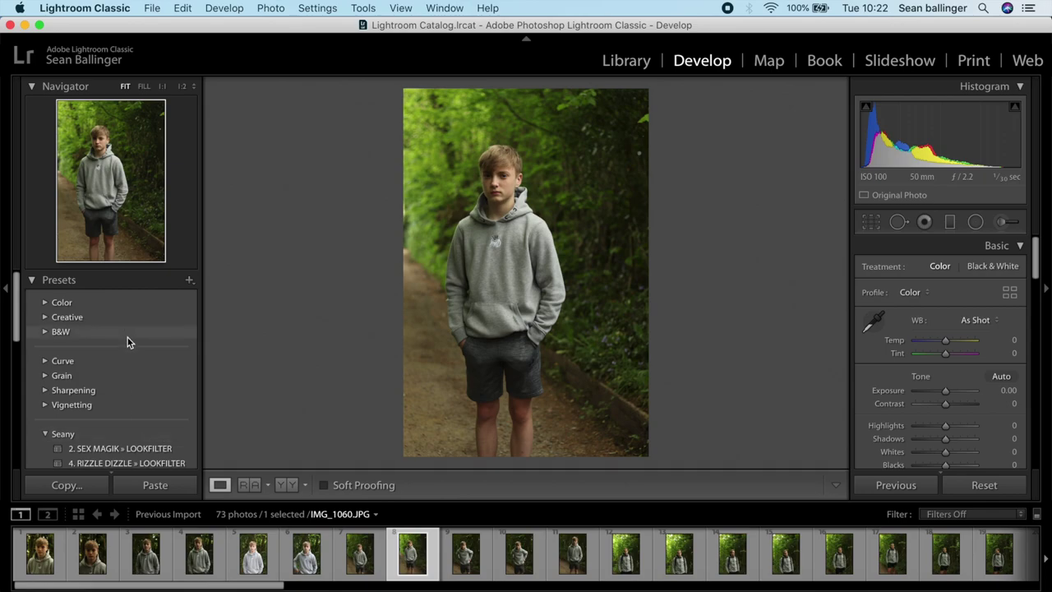
Review the portraits from IMG_1055 to IMG_1059, checking the face in IMG_1056 at 1:1 for sharpness
click(140, 561)
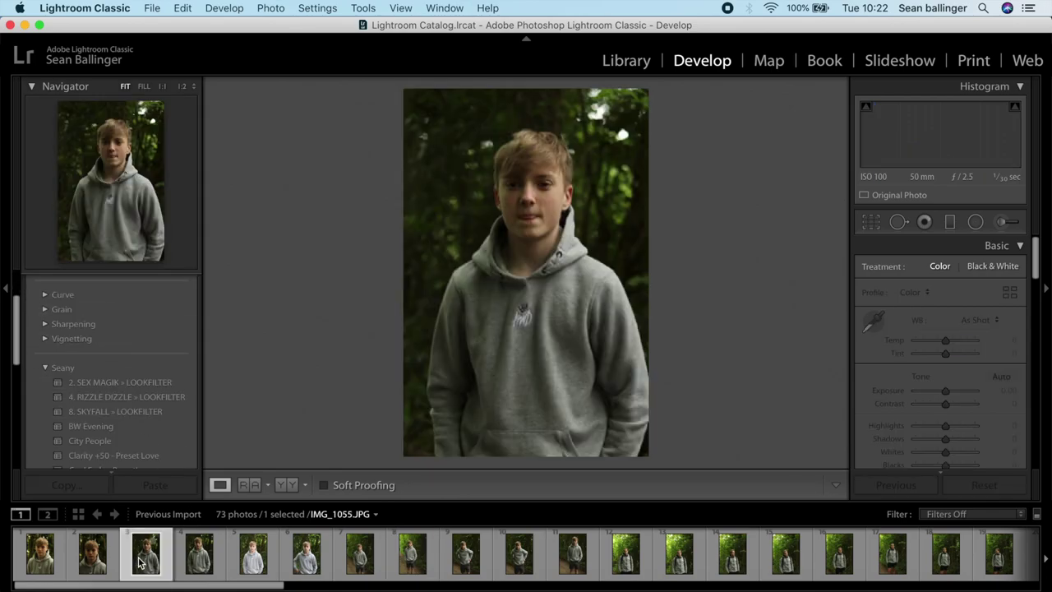
click(199, 558)
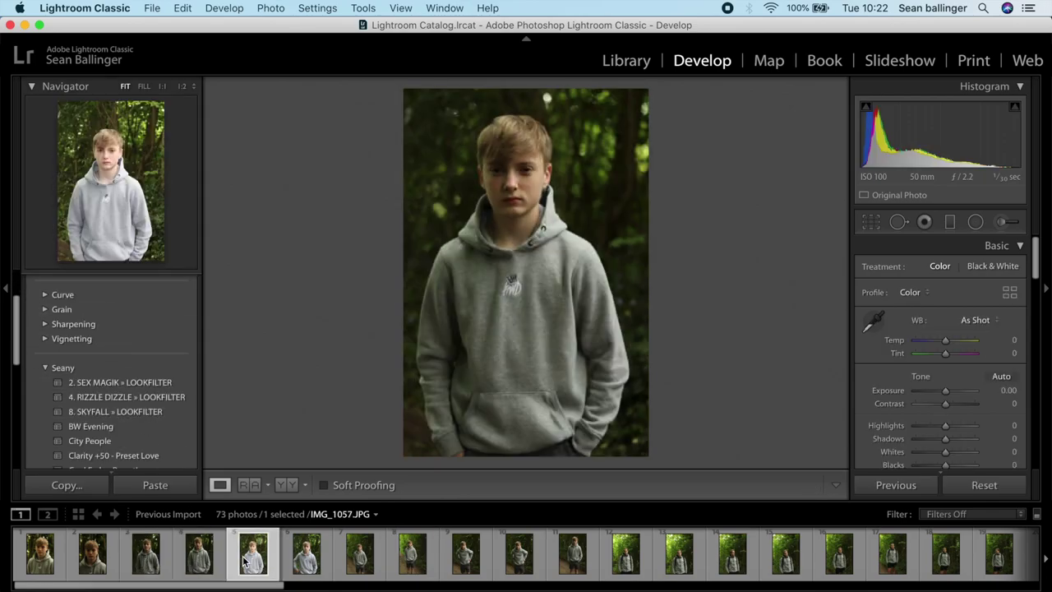
click(232, 560)
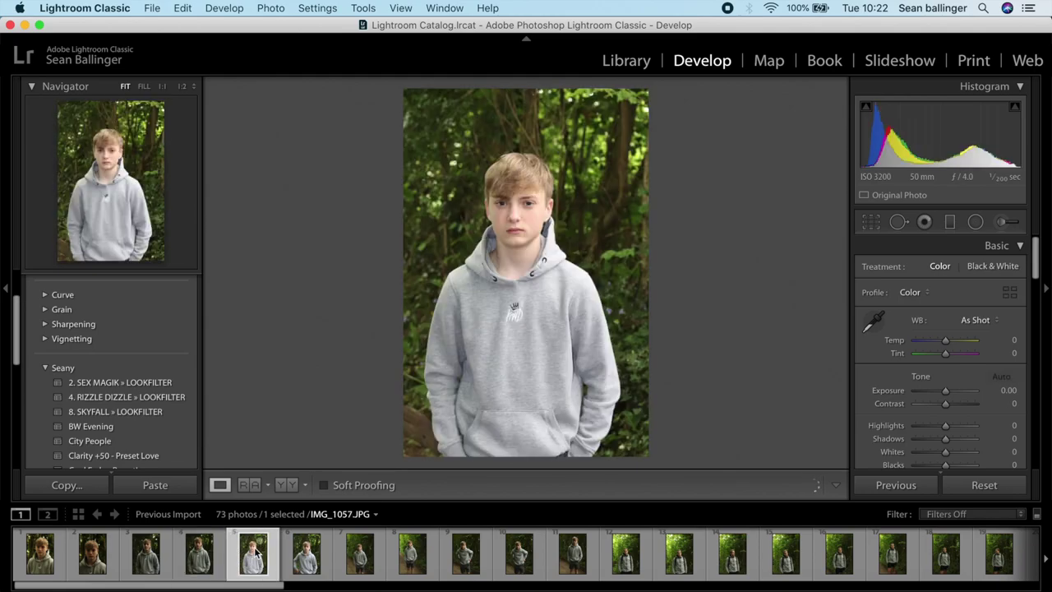
click(201, 559)
drag(507, 203, 491, 408)
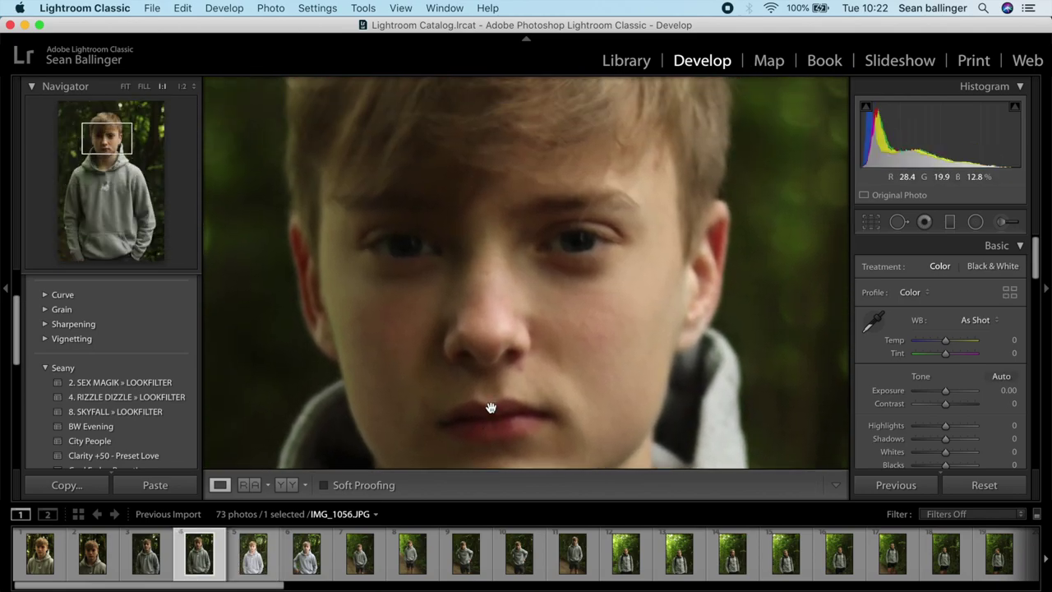
click(504, 358)
click(355, 556)
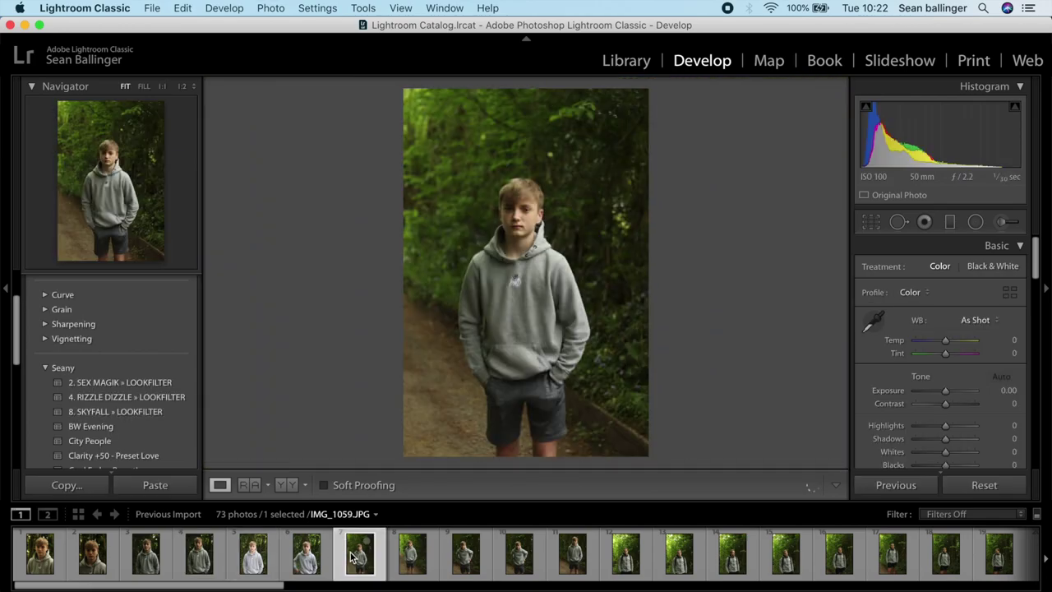
On IMG_1060, set Exposure to −0.45, Highlights −82, Shadows +18, Whites −100, Blacks +24 and Vibrance +59
click(389, 548)
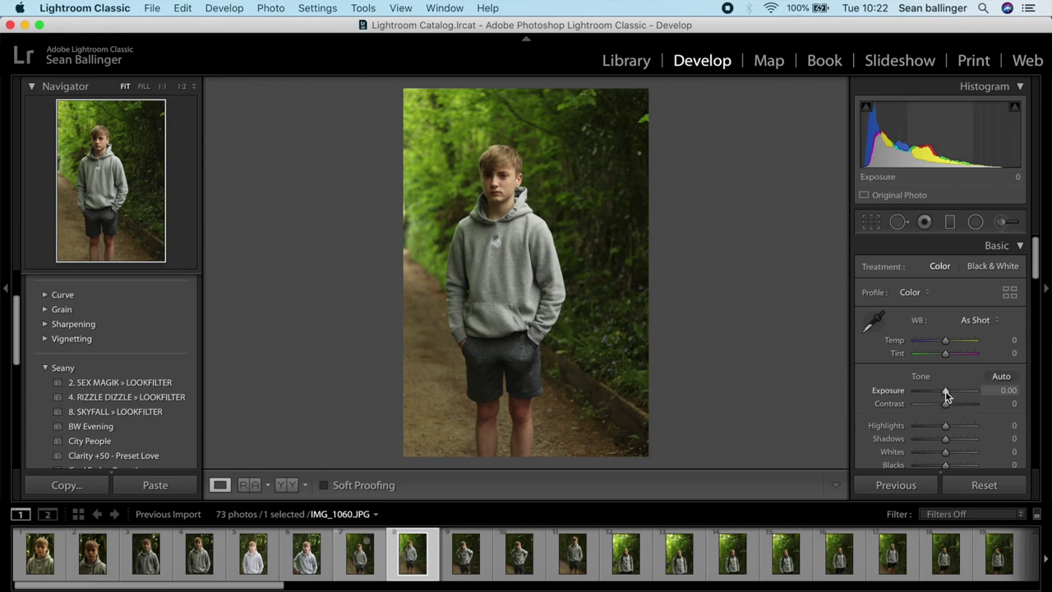
drag(945, 390, 952, 440)
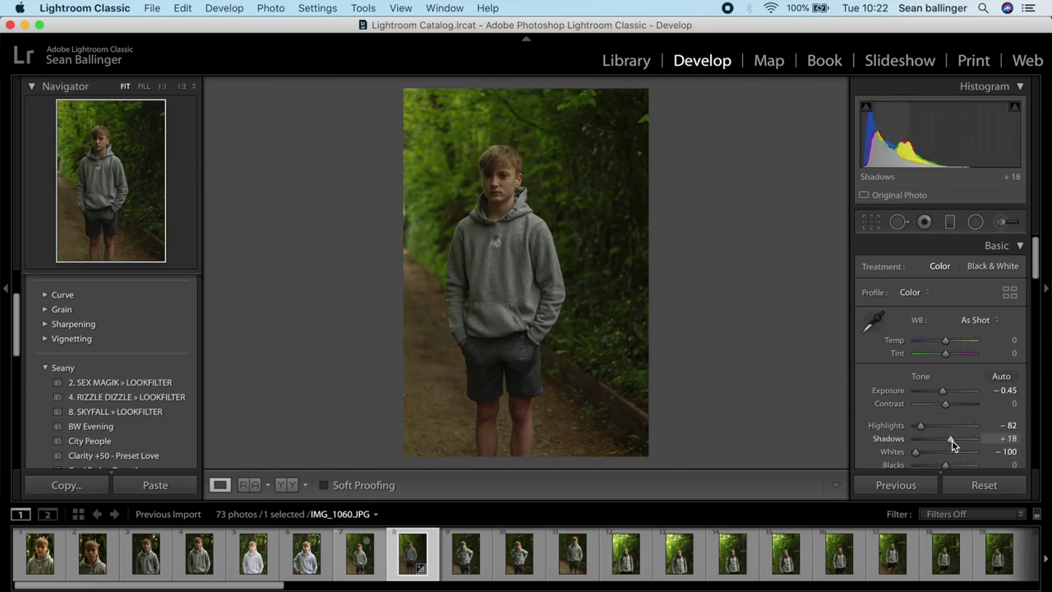
scroll(950, 445, down, 1)
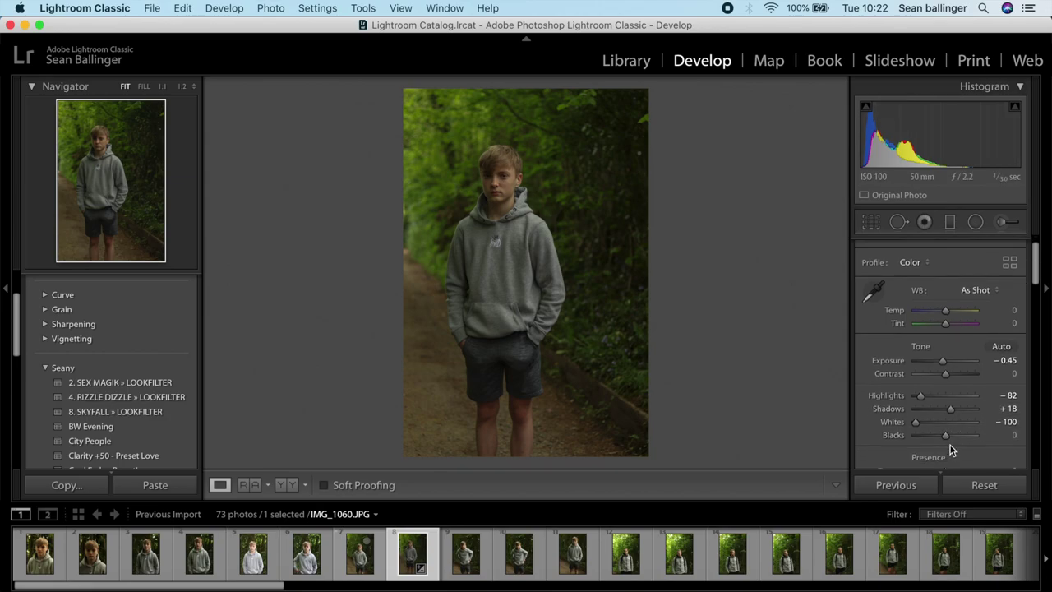
mouse_move(947, 441)
mouse_down()
mouse_move(974, 434)
mouse_move(954, 438)
mouse_up()
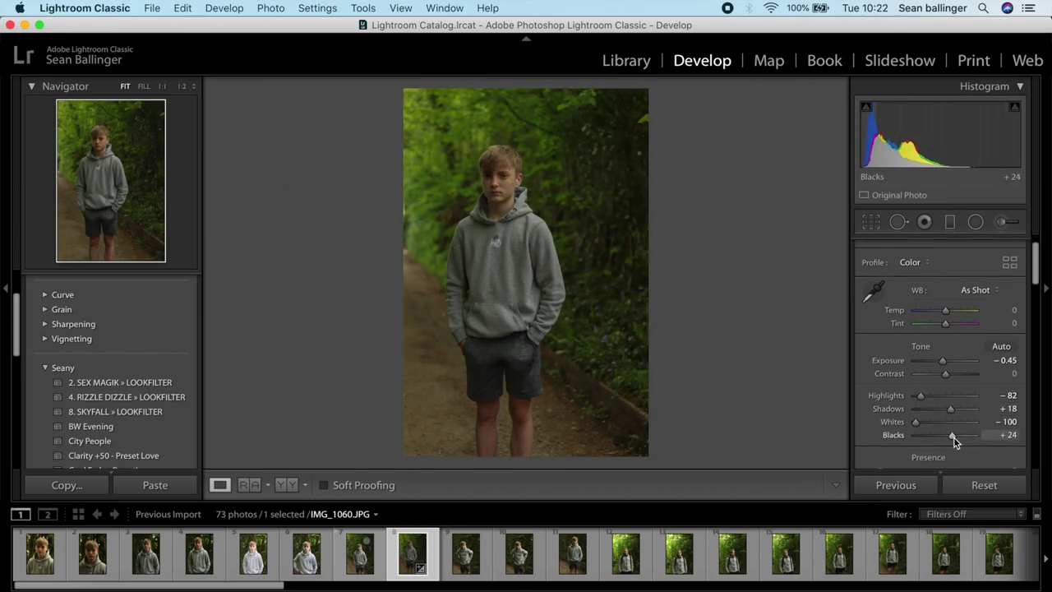
scroll(947, 368, down, 5)
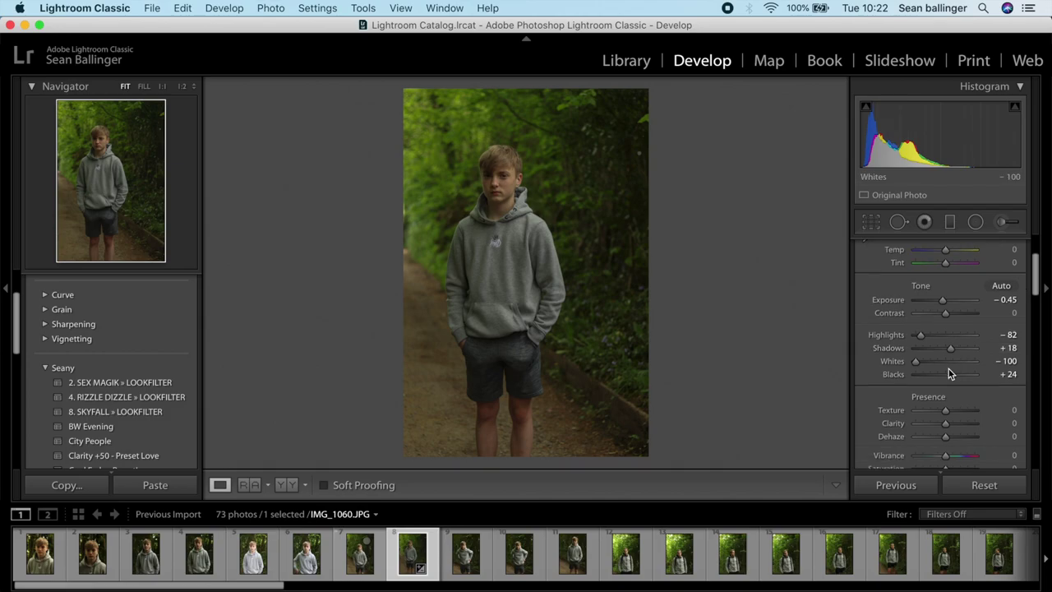
drag(947, 368, 965, 368)
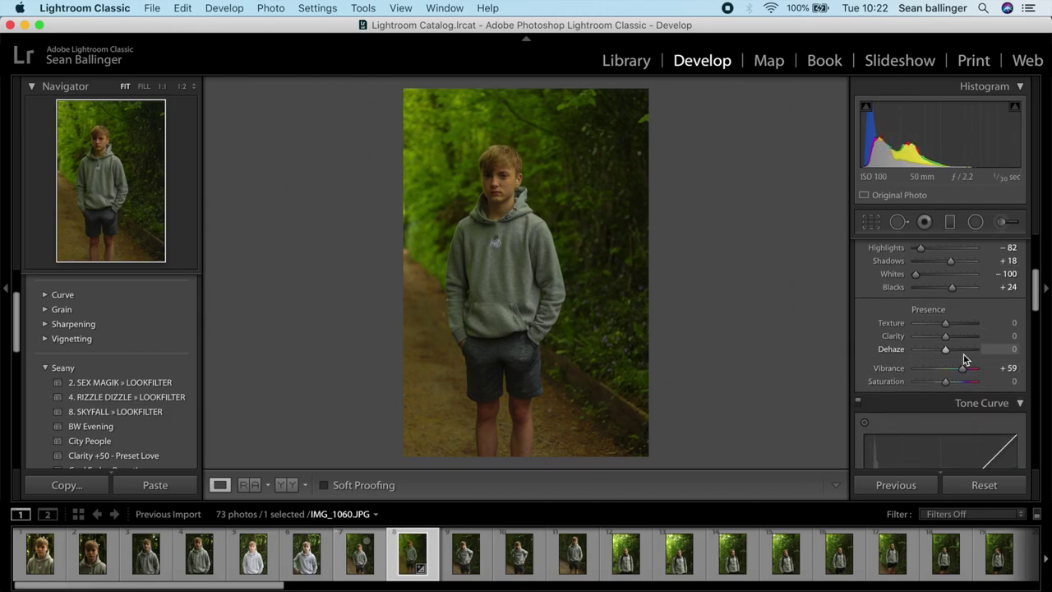
Adjust the photo's tone curve, setting Lights to −30 and Darks to +7
scroll(963, 355, down, 3)
drag(968, 395, 968, 404)
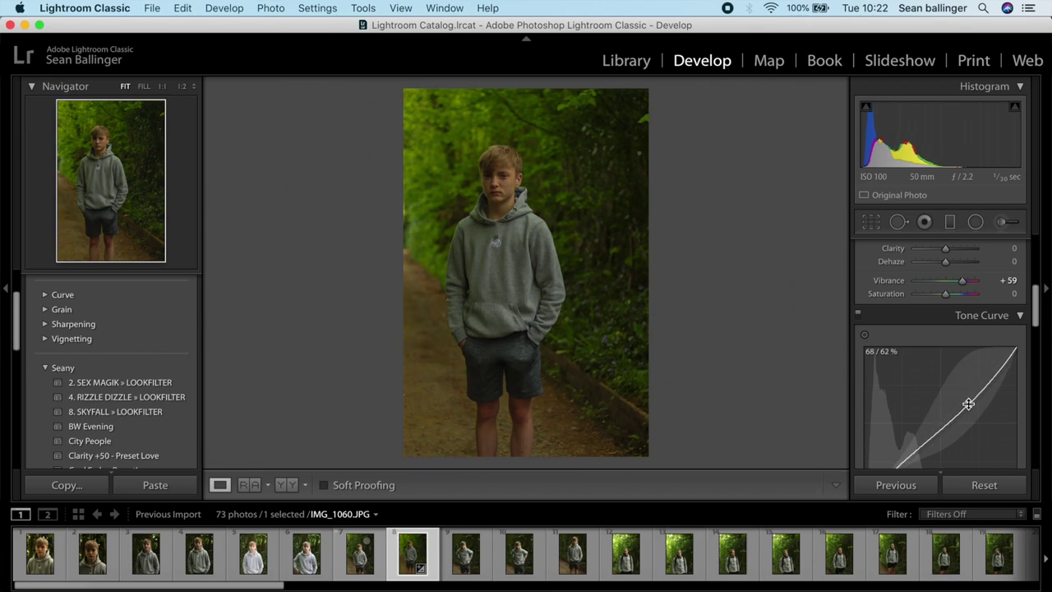
scroll(968, 403, down, 10)
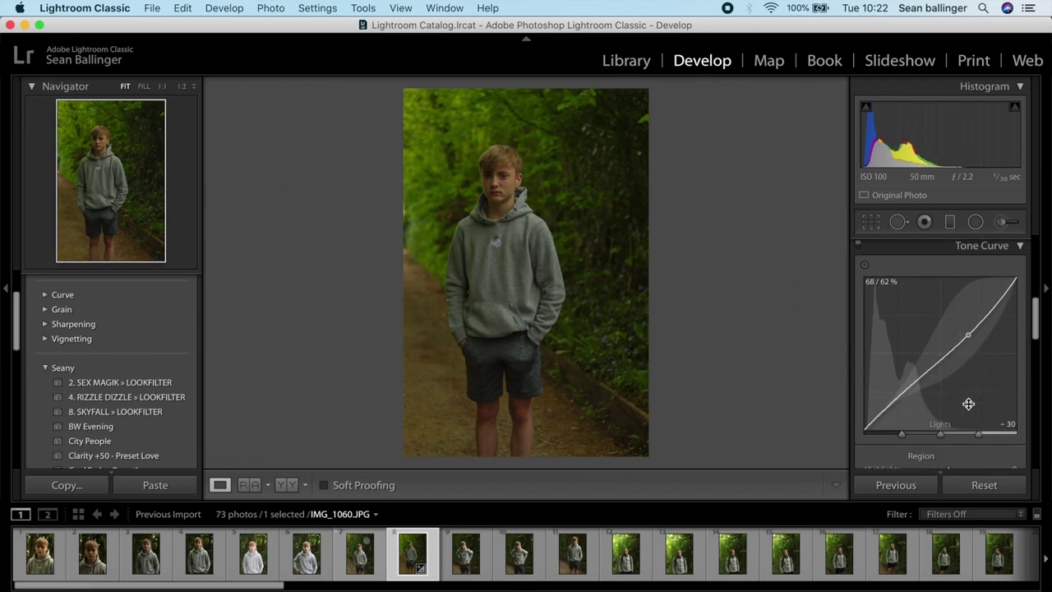
scroll(949, 386, down, 5)
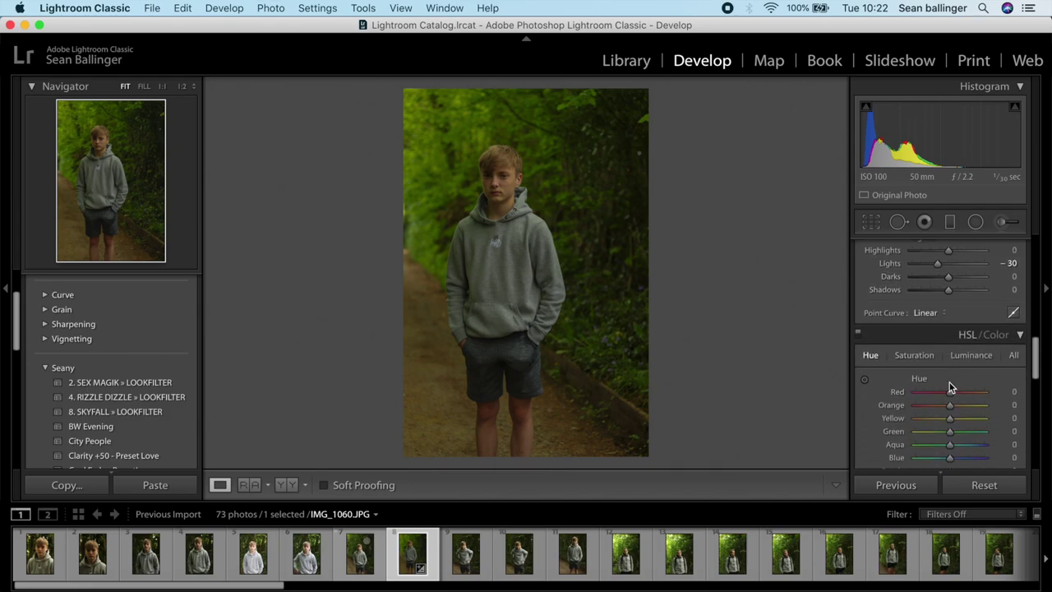
scroll(951, 381, up, 3)
scroll(949, 386, up, 2)
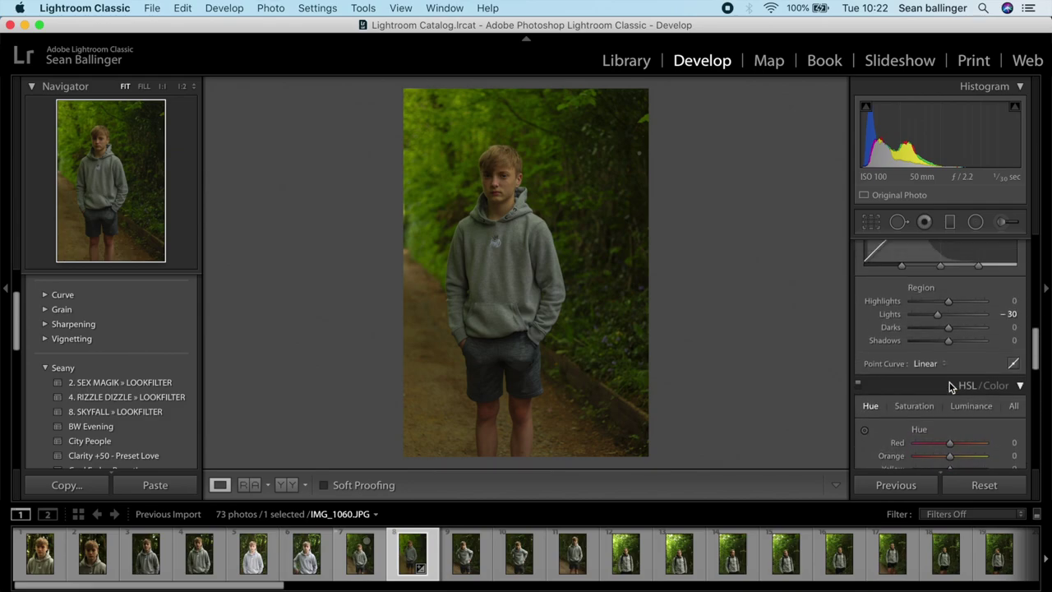
mouse_move(948, 327)
mouse_down()
mouse_move(970, 329)
mouse_move(950, 328)
mouse_up()
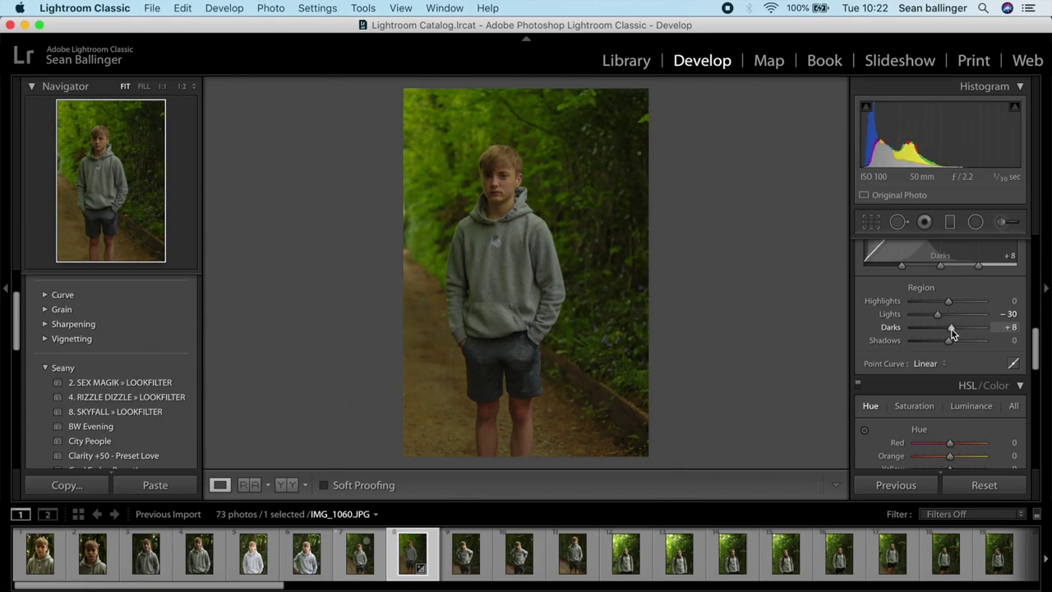
Compare the edited photo with its original side by side, examining the hoodie area at 1:1
click(285, 484)
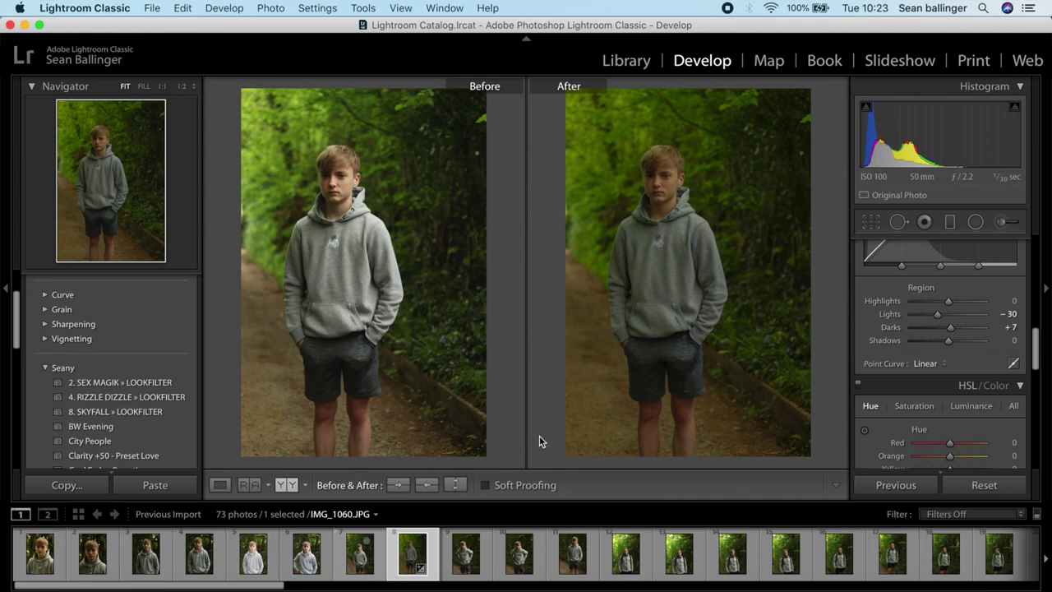
click(706, 228)
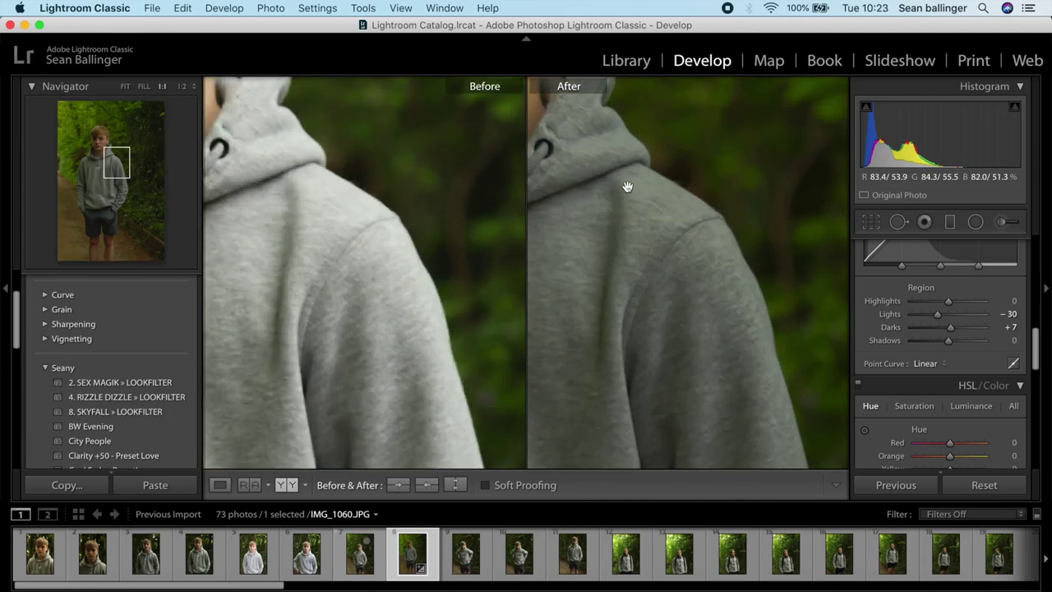
drag(604, 181, 823, 495)
click(637, 367)
Export the edited IMG_1060 photo to a file
right_click(659, 366)
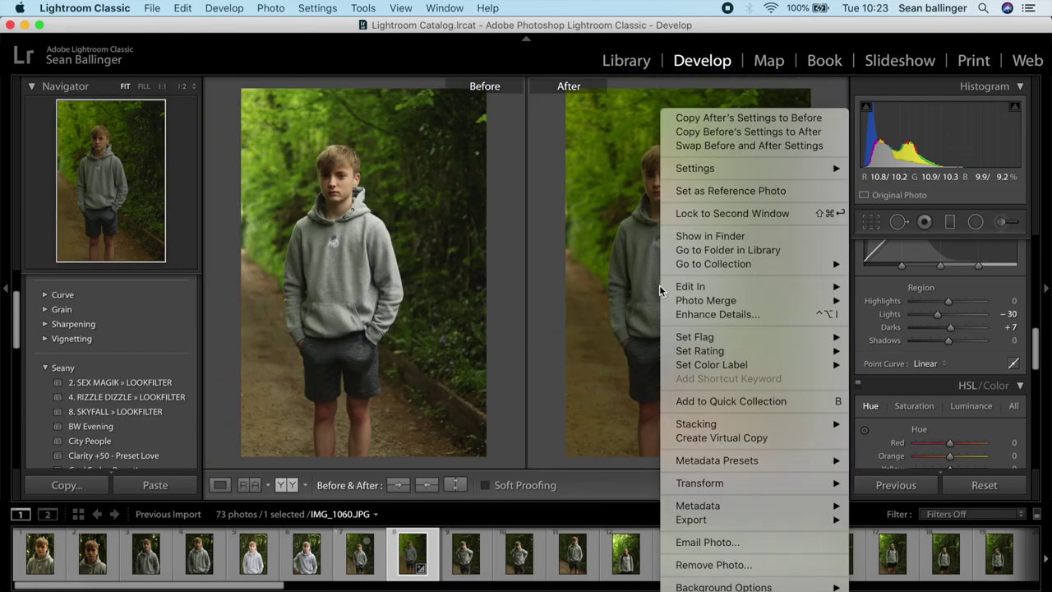
mouse_move(838, 520)
click(886, 485)
key(Return)
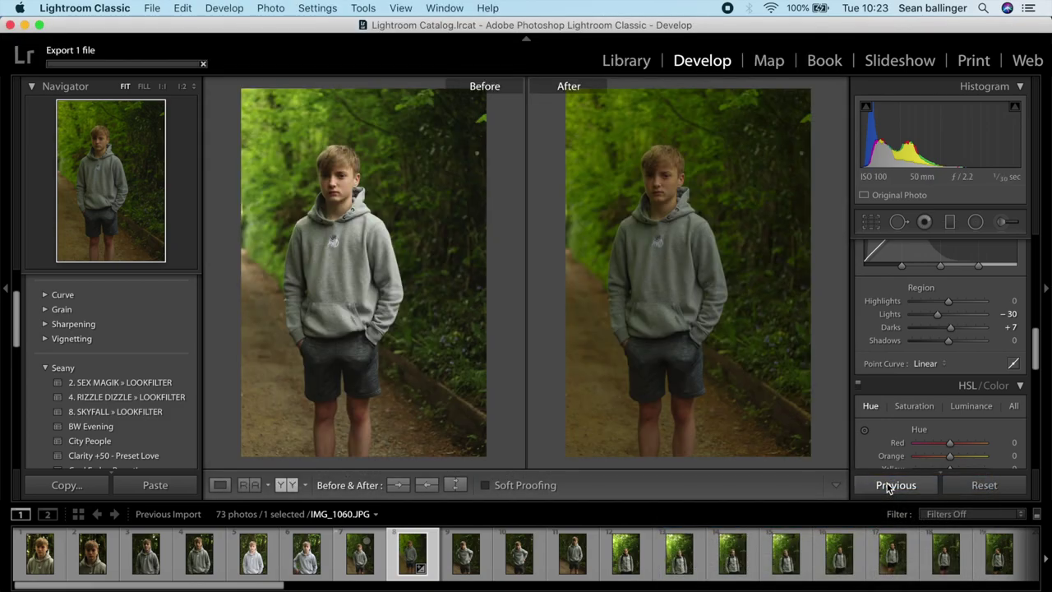
Return to the single-photo view and look through the shots from IMG_1062 to IMG_1073 for the next one to edit
click(228, 487)
click(511, 571)
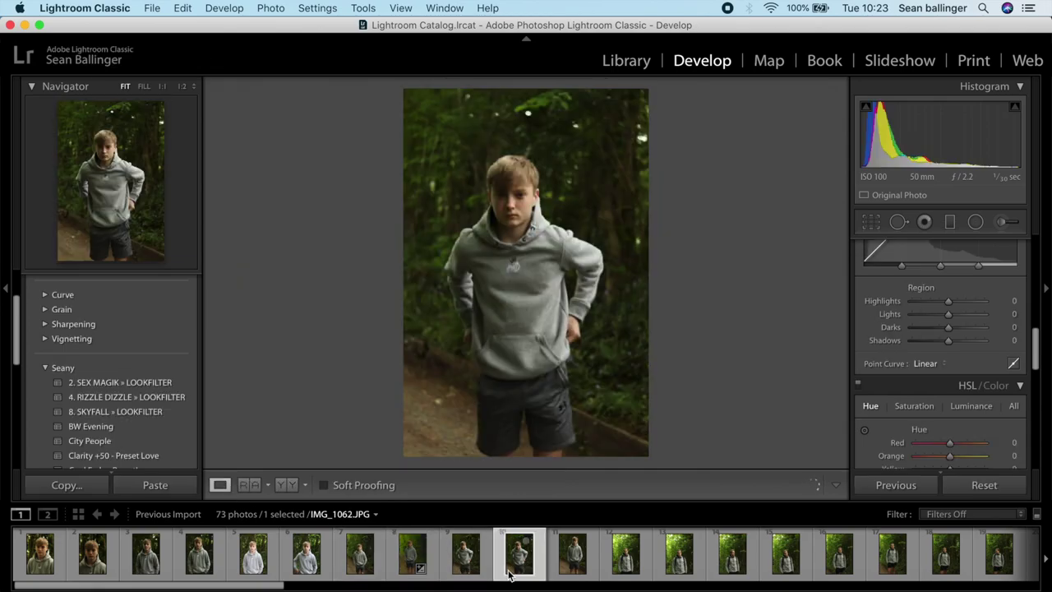
key(Right)
key(Right)
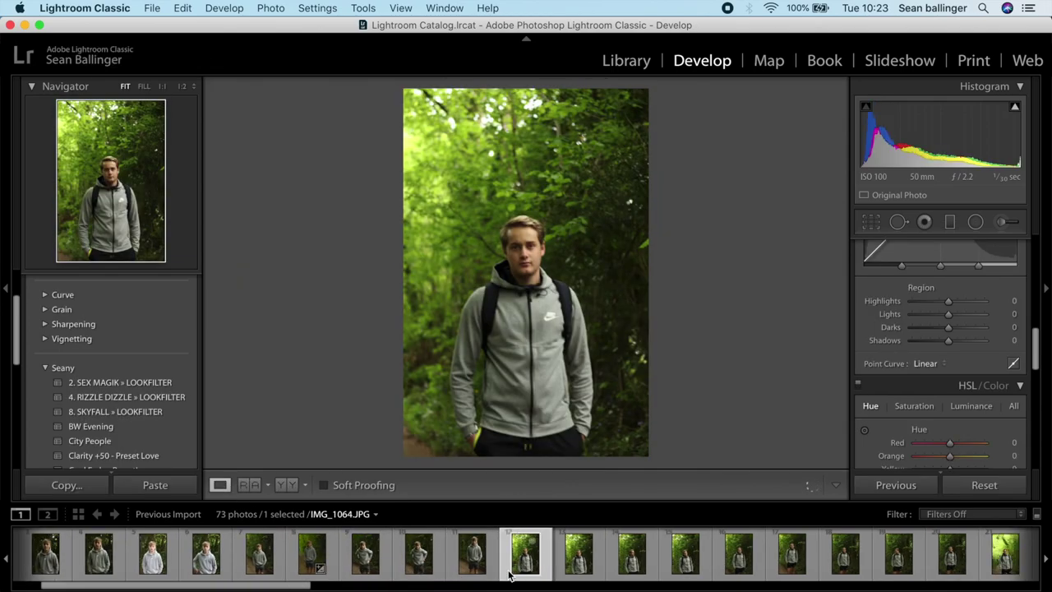
key(Right)
key(Right)
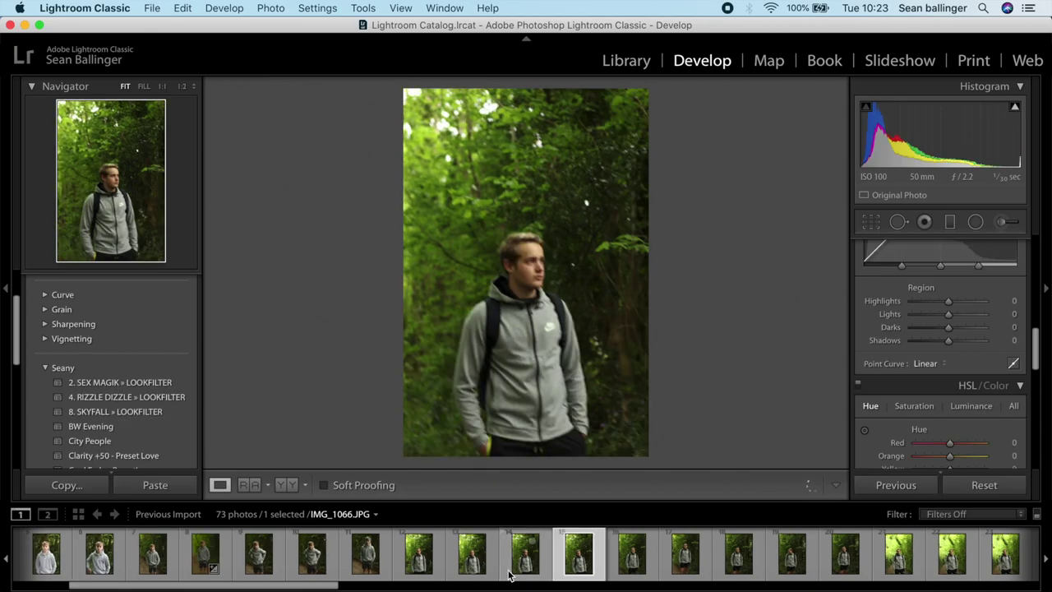
key(Right)
key(Right)
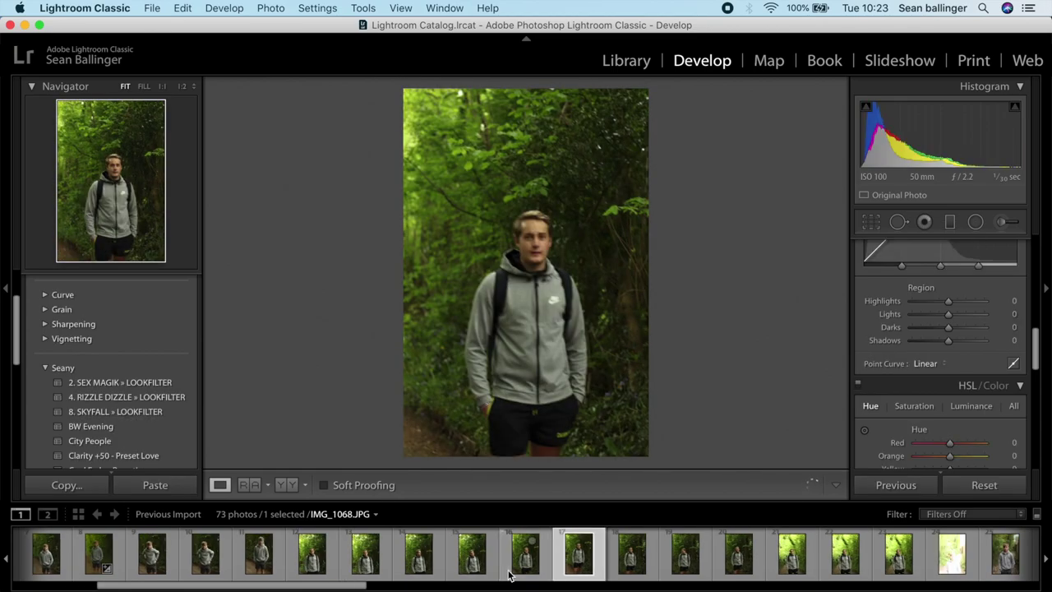
key(Right)
key(Right)
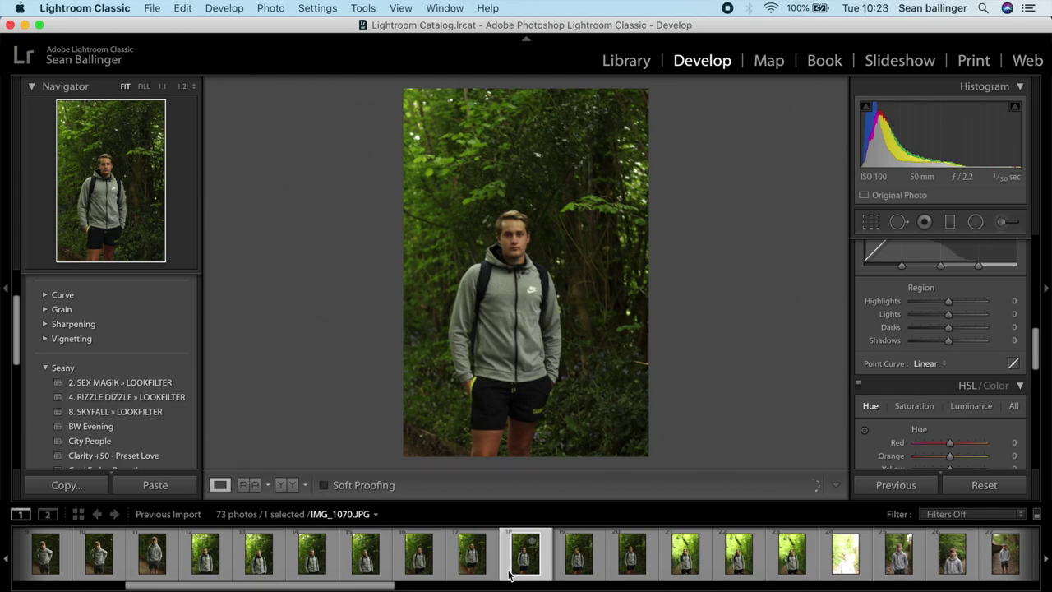
key(Right)
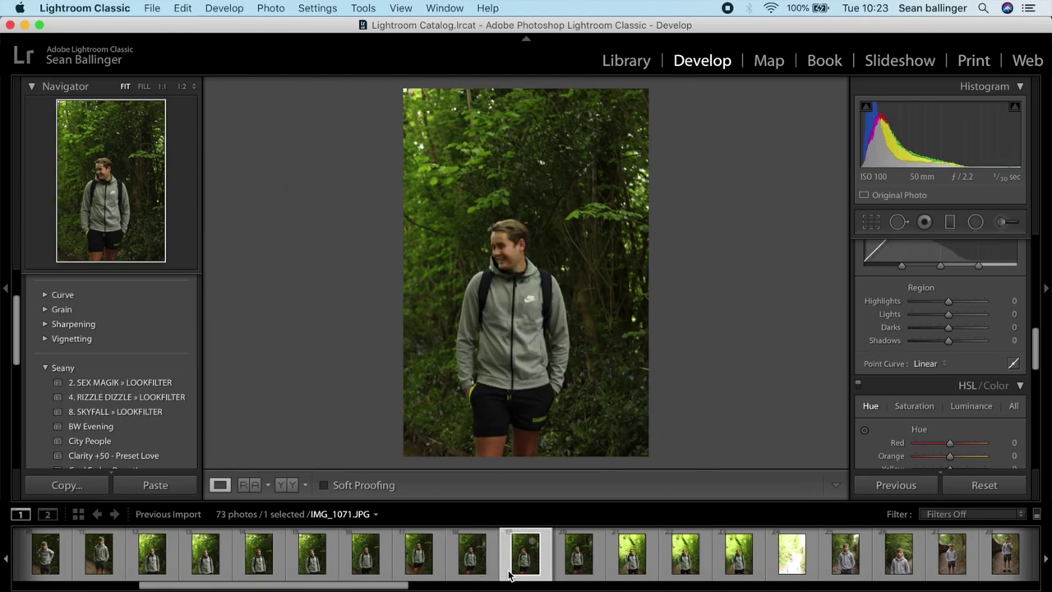
key(Right)
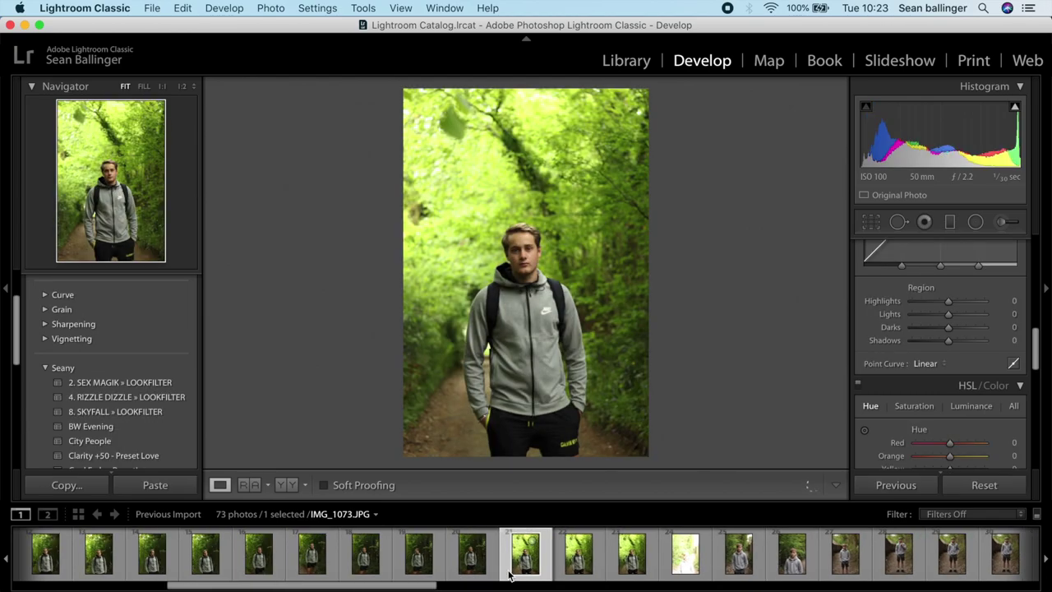
Remove the photo IMG_1074 from the catalog without deleting it from disk
key(Right)
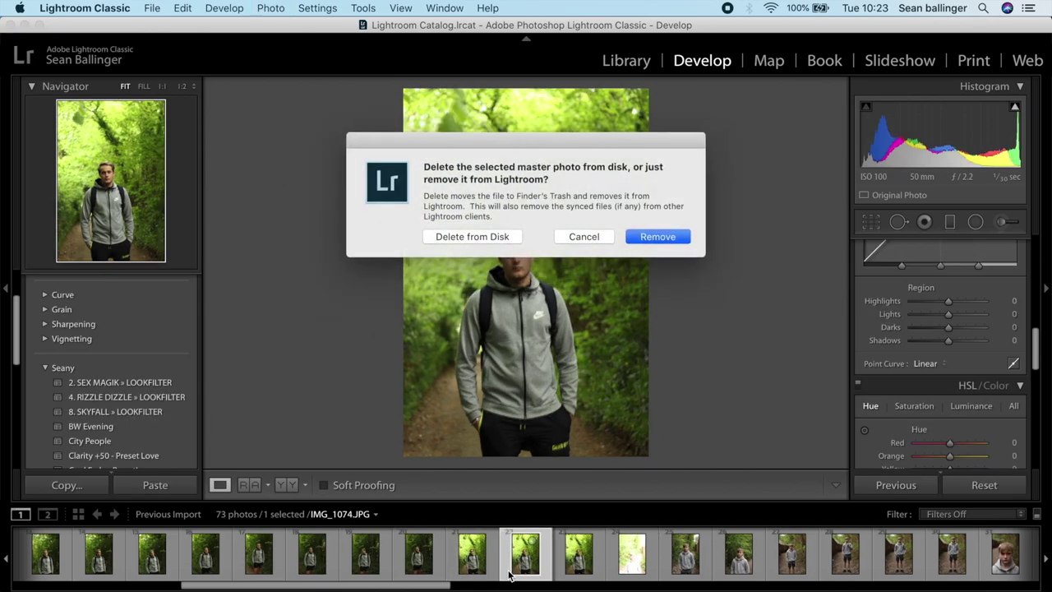
key(Return)
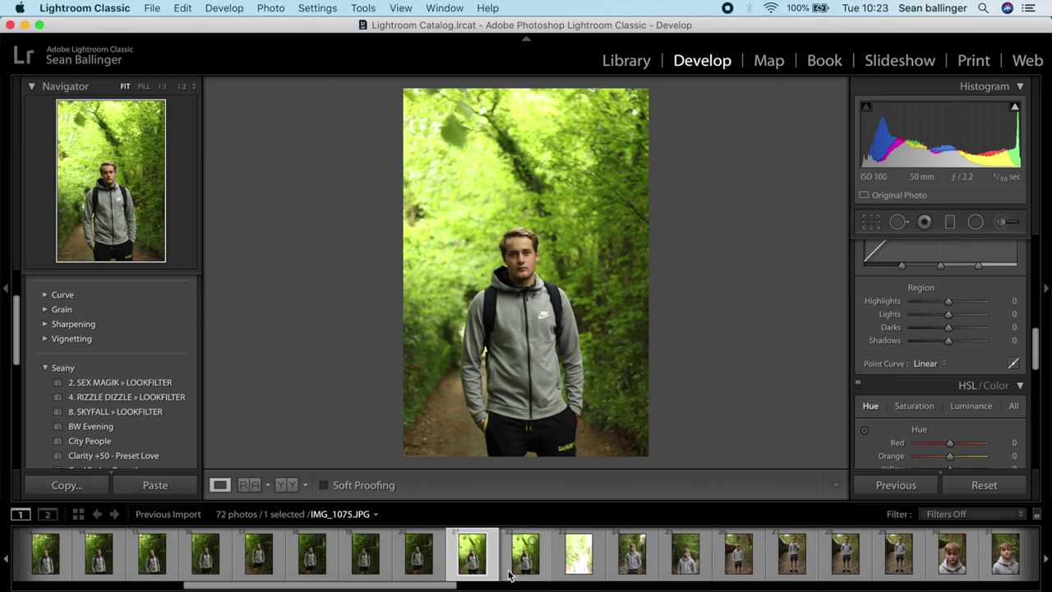
Select IMG_1075 for editing and lower its overall Exposure to −0.35
key(Right)
key(Right)
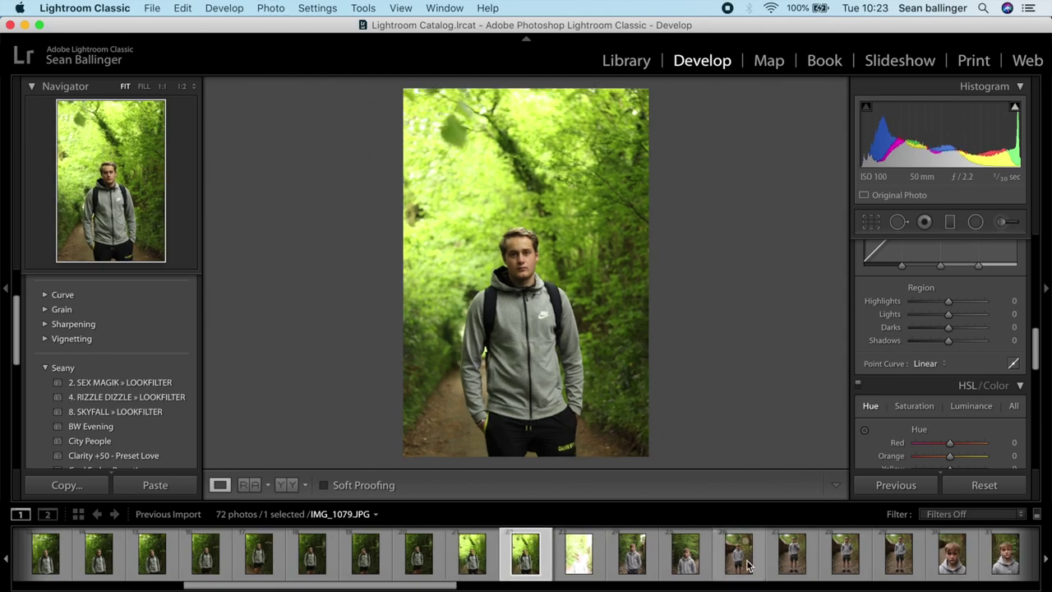
scroll(895, 389, up, 10)
drag(947, 391, 942, 390)
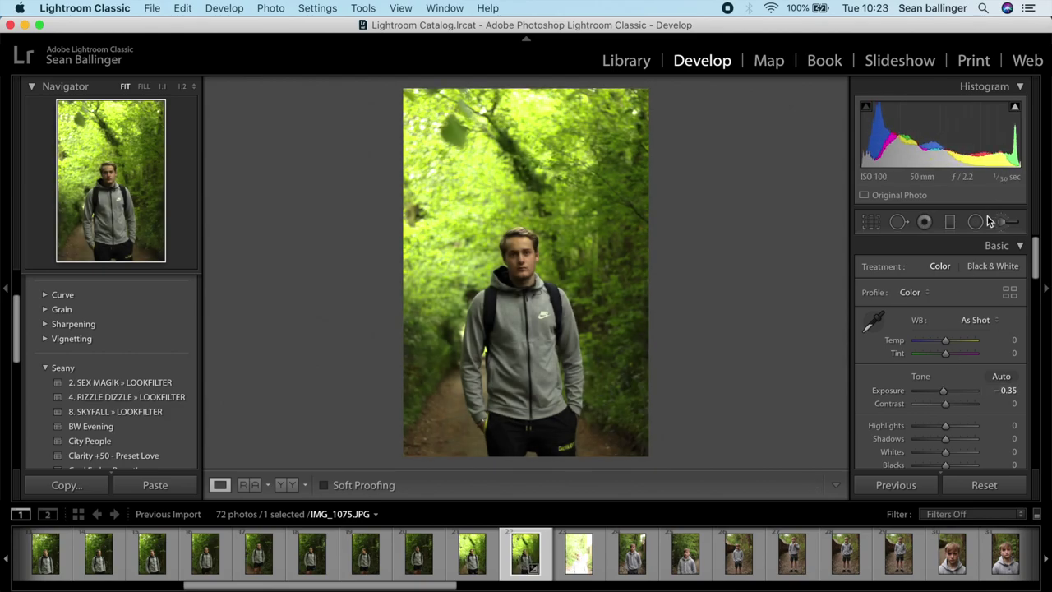
Add a slanted graduated filter over the upper background, centred near the man's face, with its Exposure at −0.72
click(949, 223)
drag(477, 98, 505, 300)
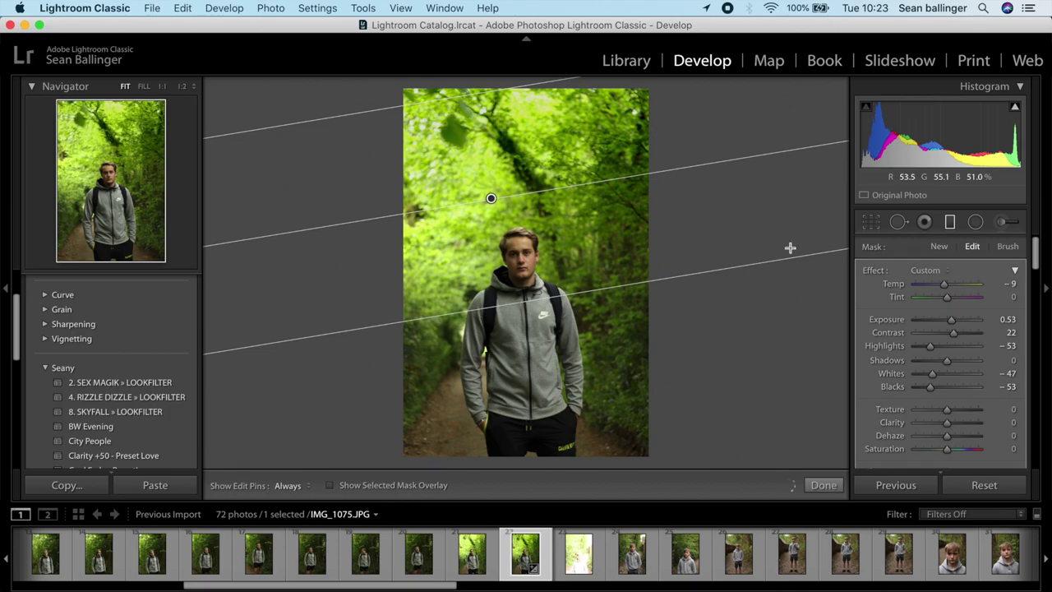
drag(951, 319, 945, 326)
drag(600, 183, 511, 261)
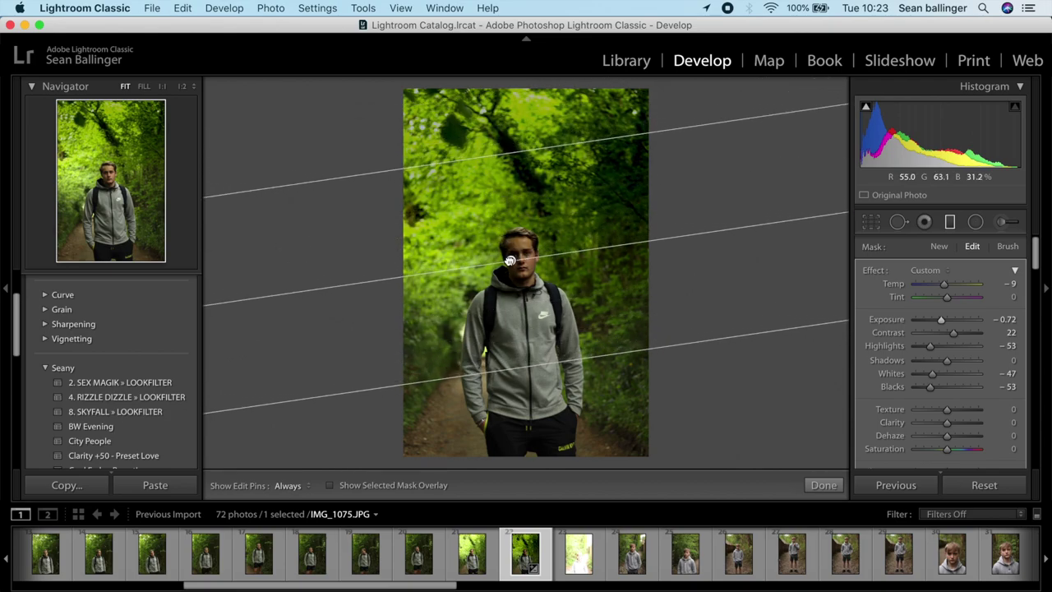
click(824, 485)
Set the photo's overall Exposure to +0.30, Contrast to −12 and Highlights to −87
drag(942, 391, 947, 390)
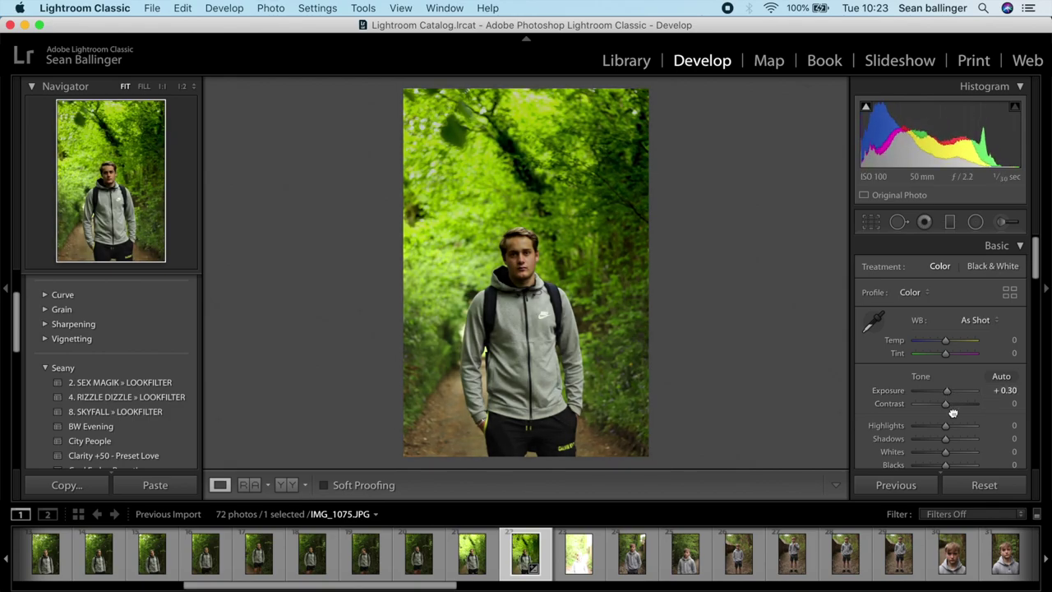
drag(930, 404, 919, 427)
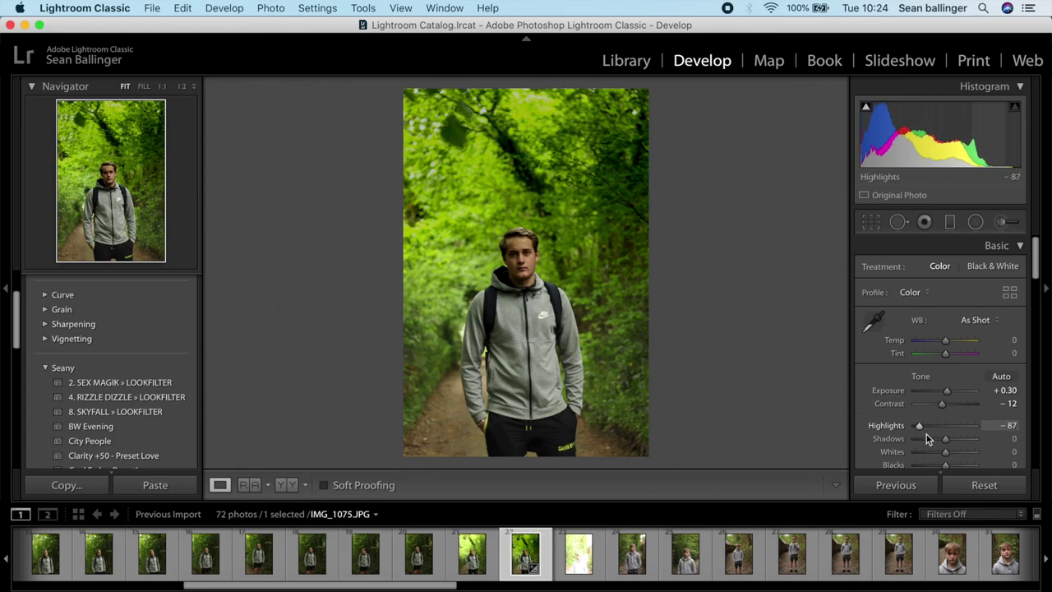
Set the photo's Shadows to +19, Whites to −41, Blacks to +18 and Vibrance to +42, checking the face up close
drag(962, 467, 954, 445)
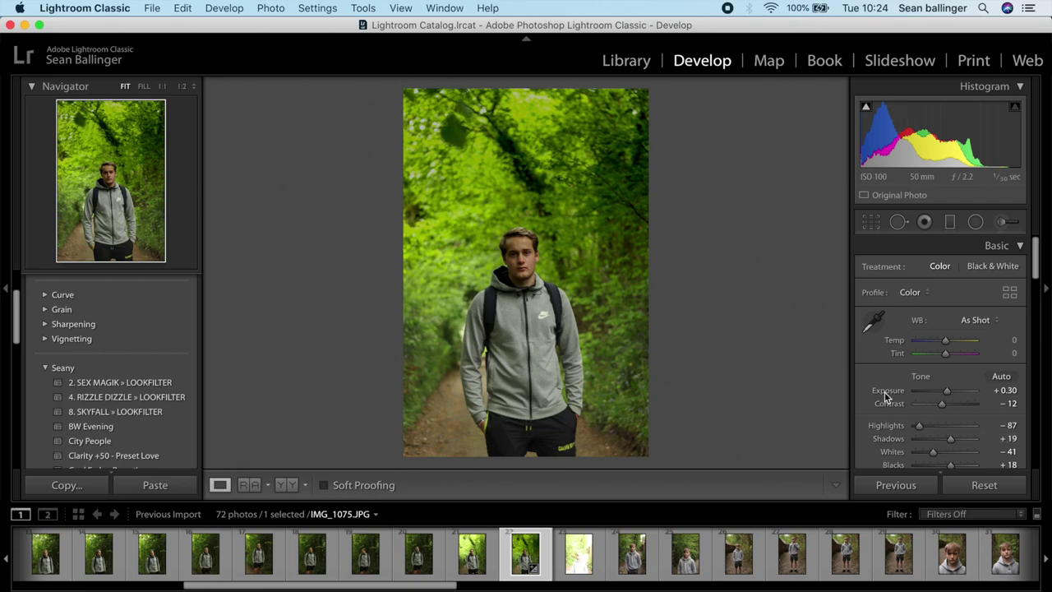
scroll(945, 411, down, 10)
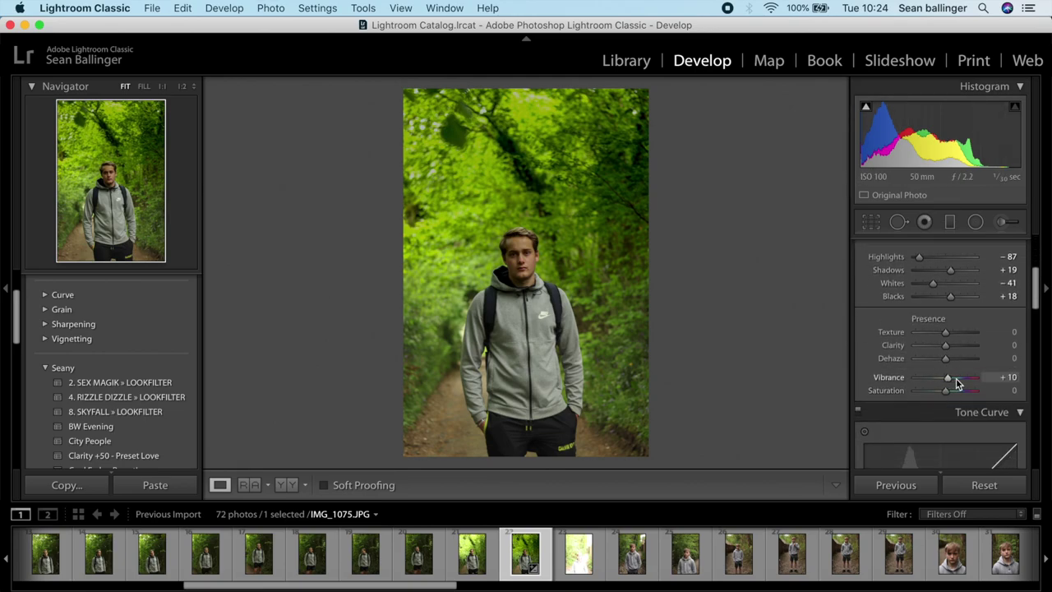
drag(956, 382, 966, 383)
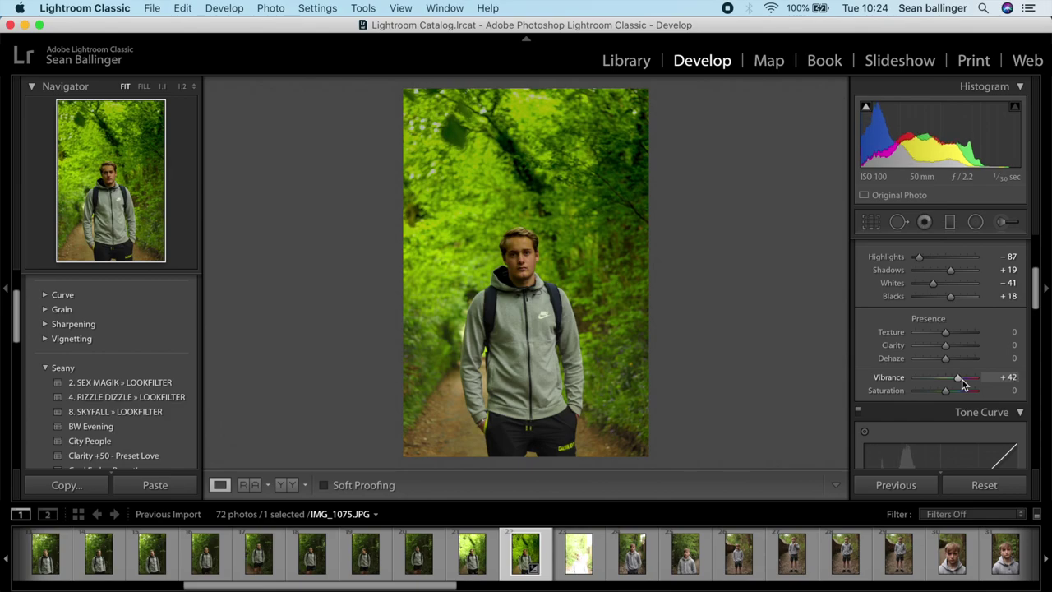
click(534, 264)
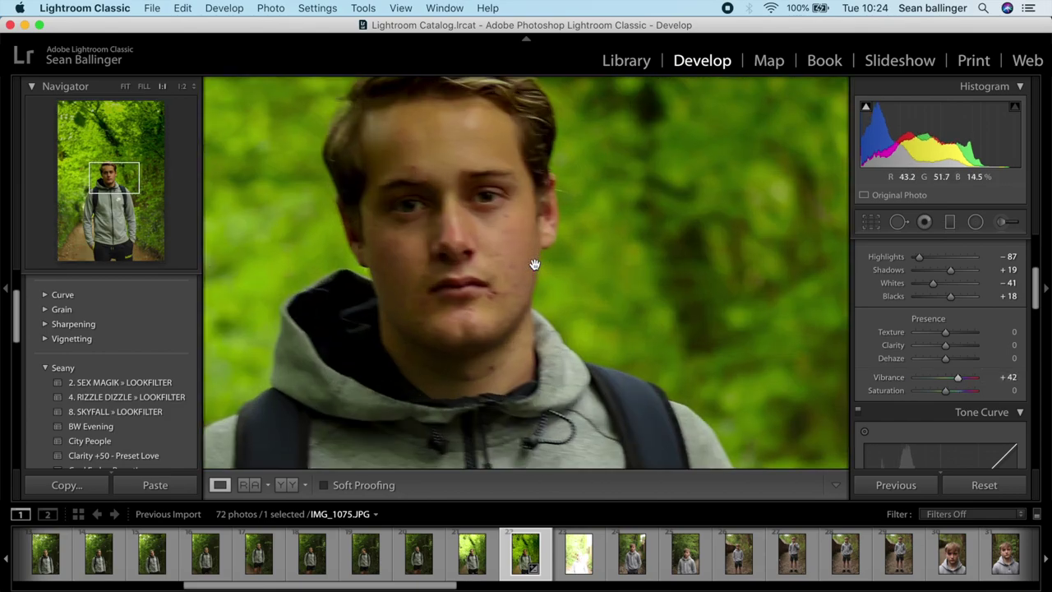
click(474, 253)
Export IMG_1075 to the Desktop in the Untitled Export subfolder
right_click(475, 253)
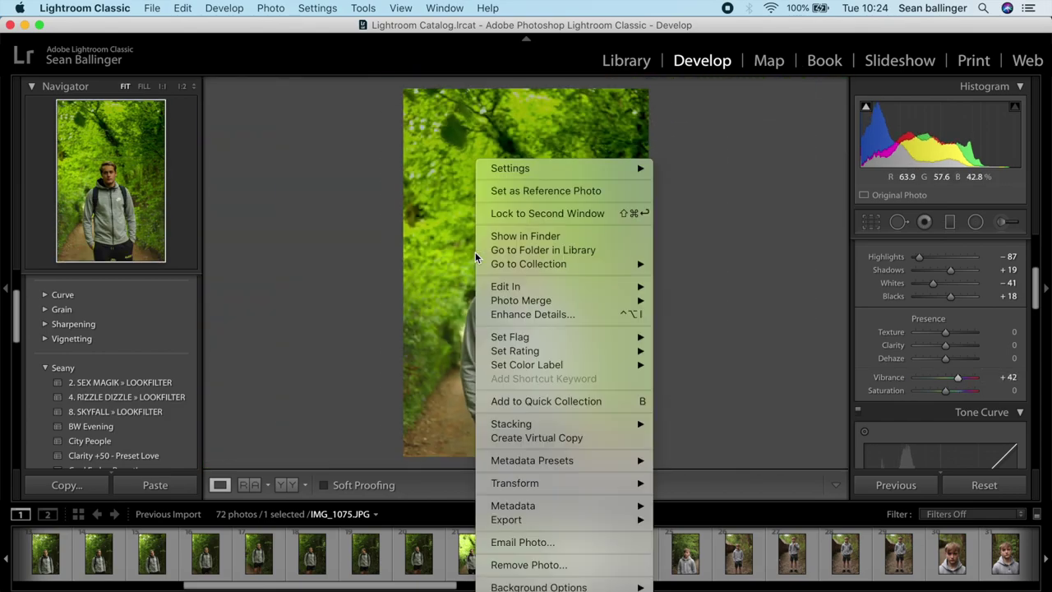
mouse_move(627, 519)
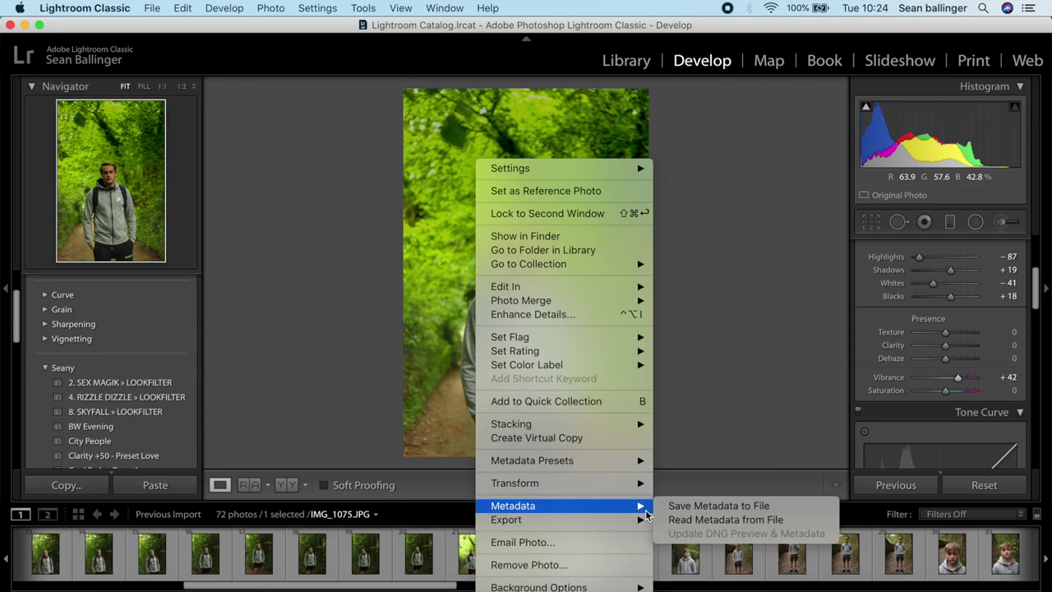
click(678, 487)
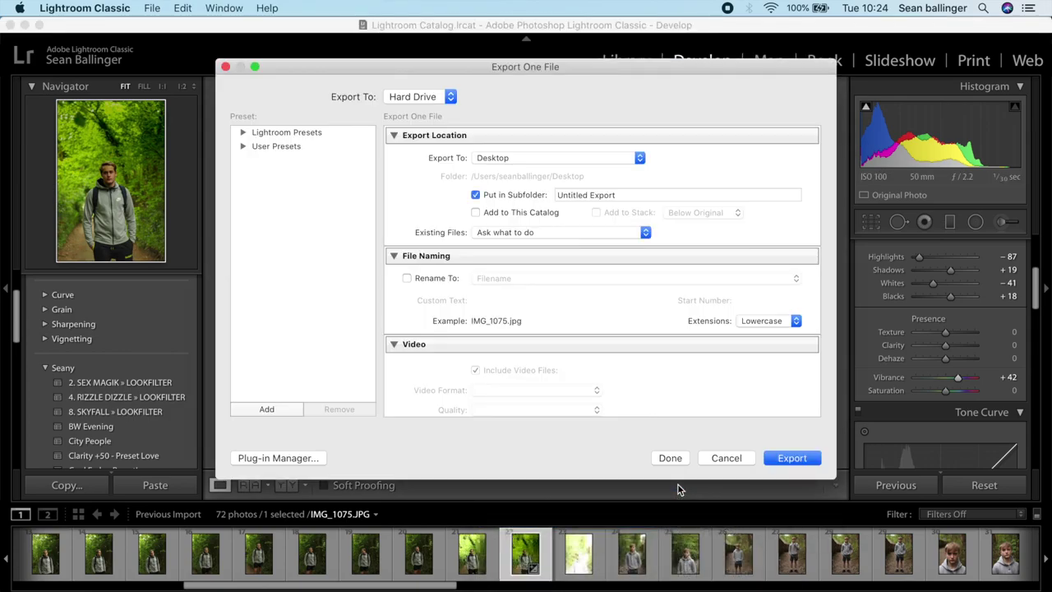
key(Return)
Select IMG_1077 and set its Vibrance to +68, Exposure to −0.05, Highlights to −68, Shadows to +22 and Whites to −56
key(Right)
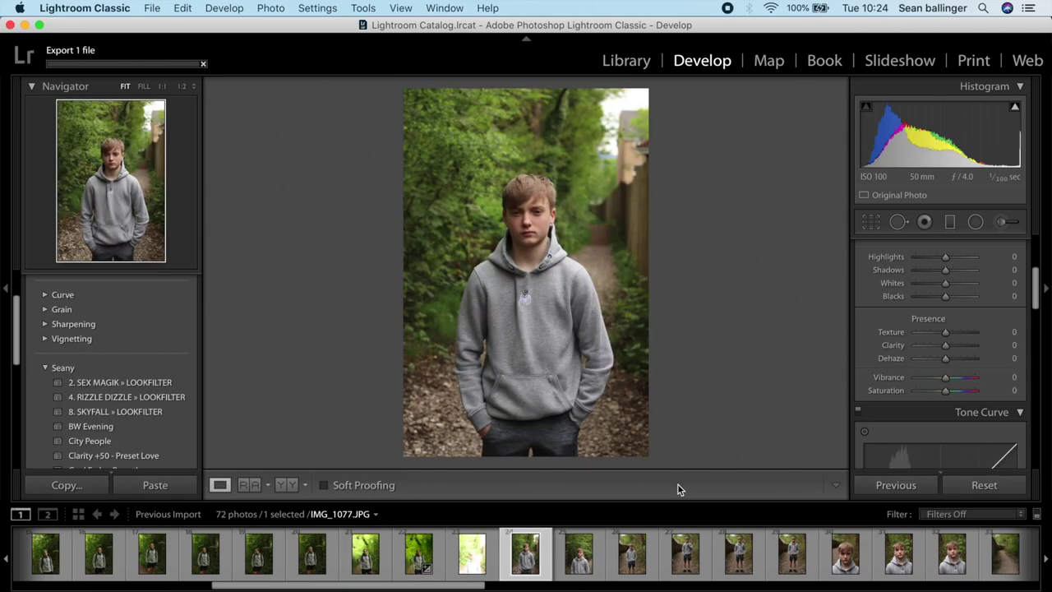
drag(943, 382, 965, 384)
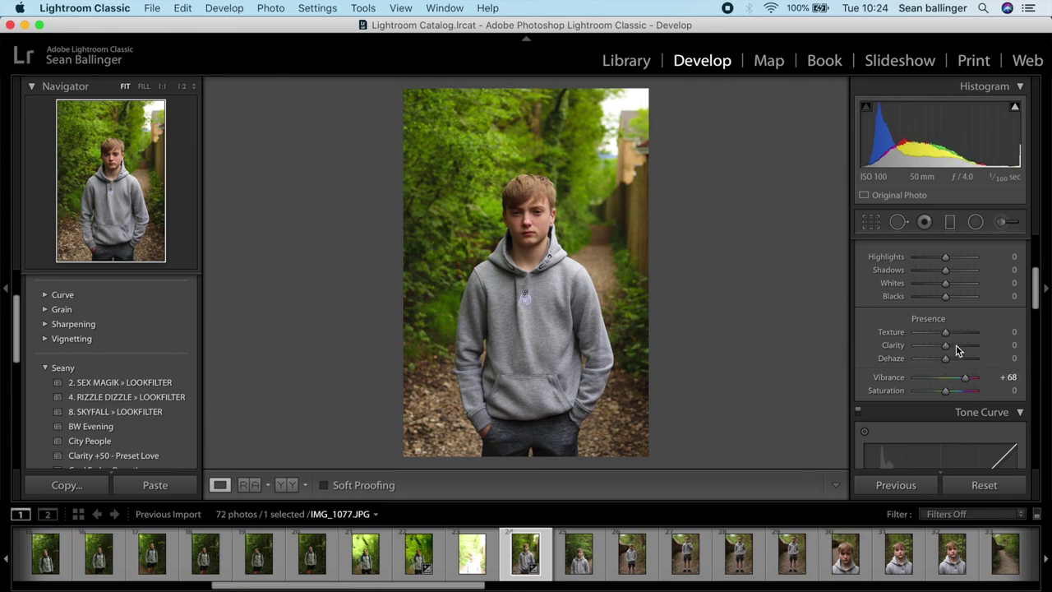
scroll(956, 348, up, 2)
scroll(956, 348, up, 5)
drag(947, 391, 924, 429)
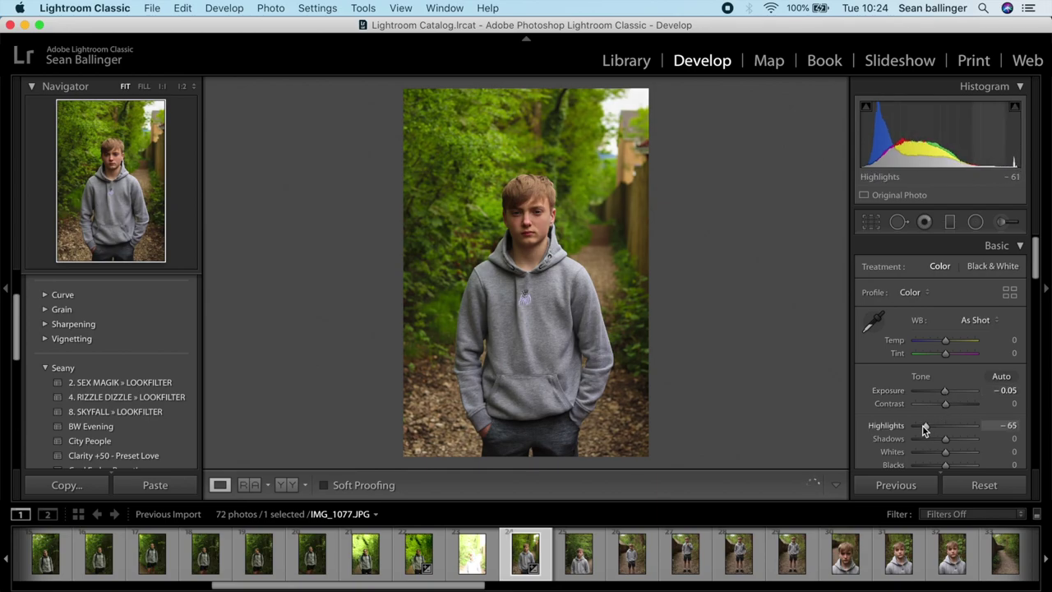
drag(943, 451, 964, 445)
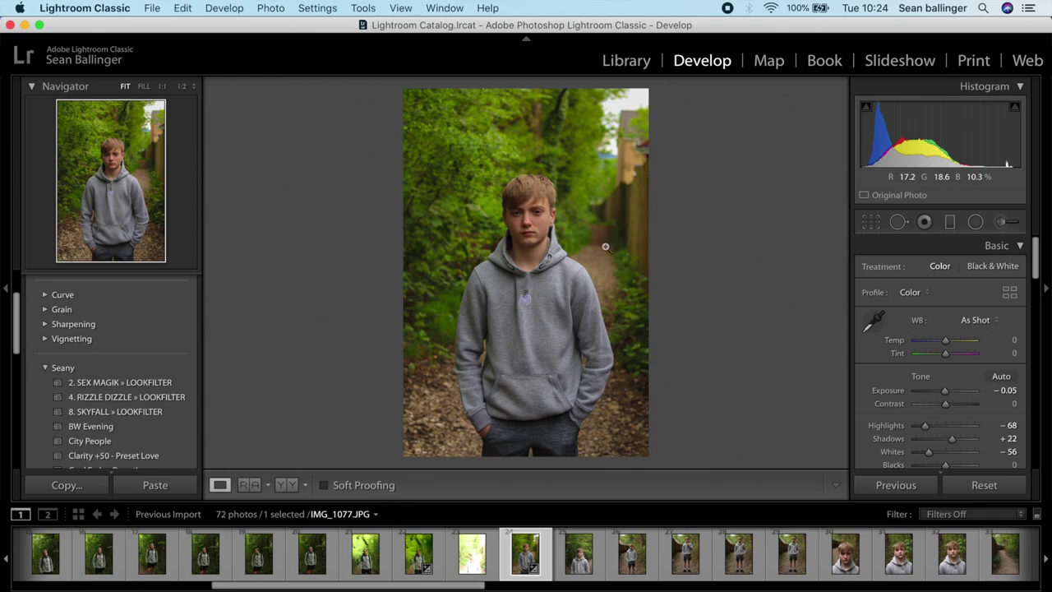
Paint an Adjustment Brush mask over both of the boy's eyes and show its edit pins
click(520, 228)
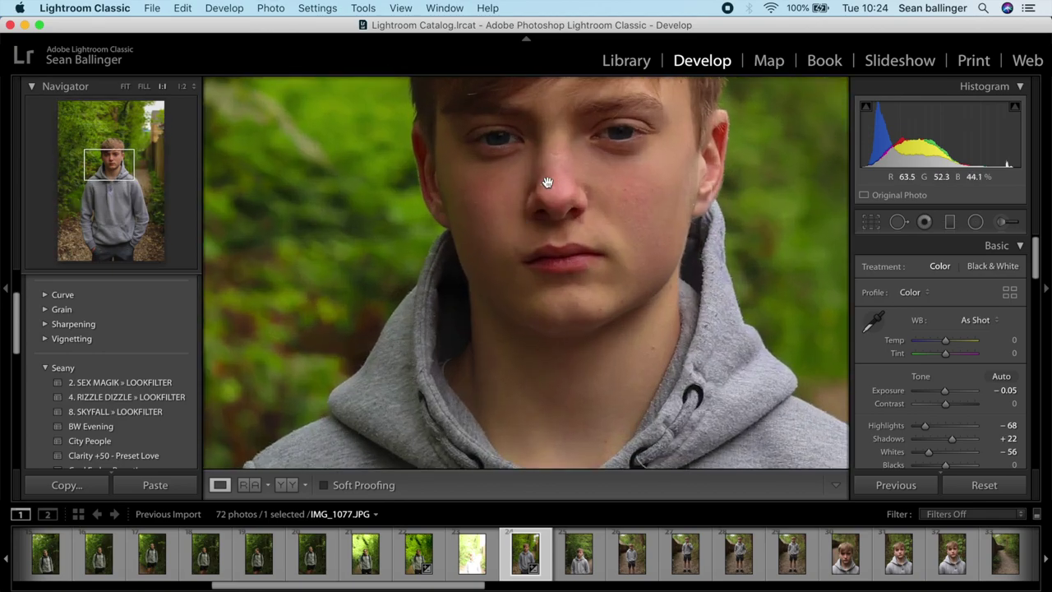
drag(535, 181, 524, 325)
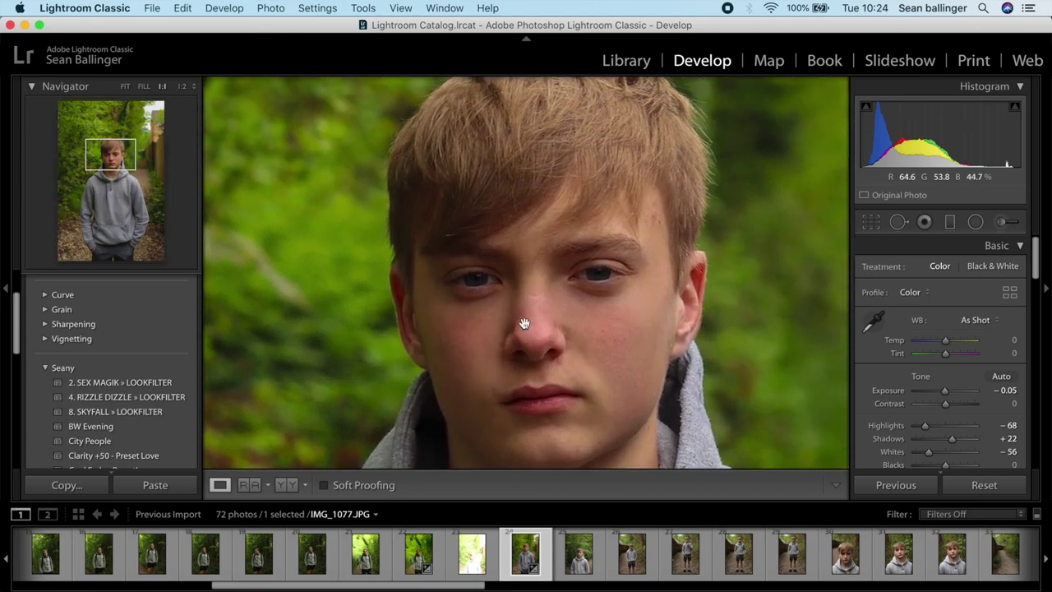
click(1003, 222)
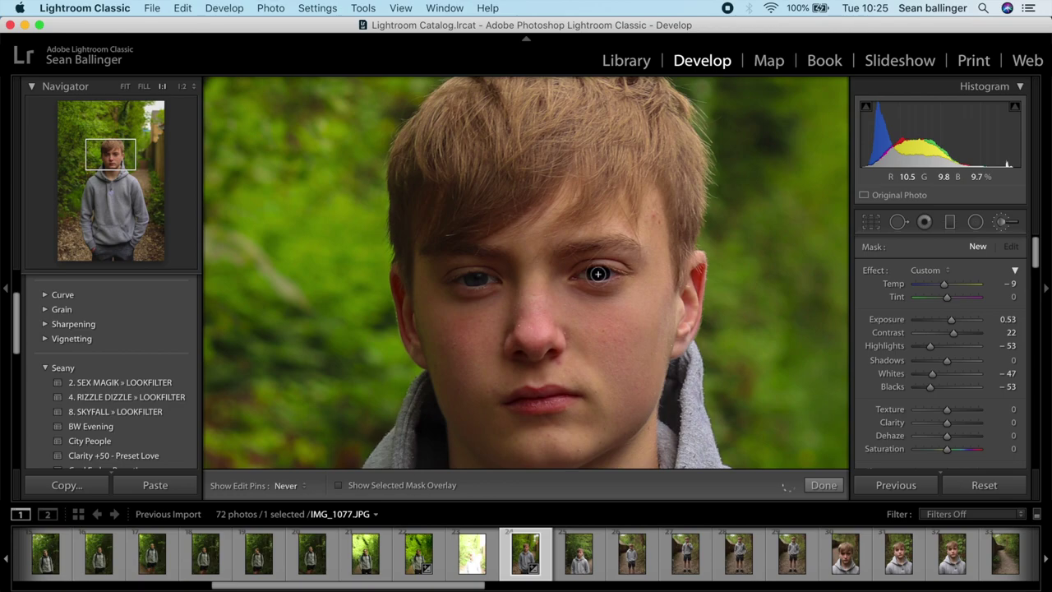
click(598, 273)
key(h)
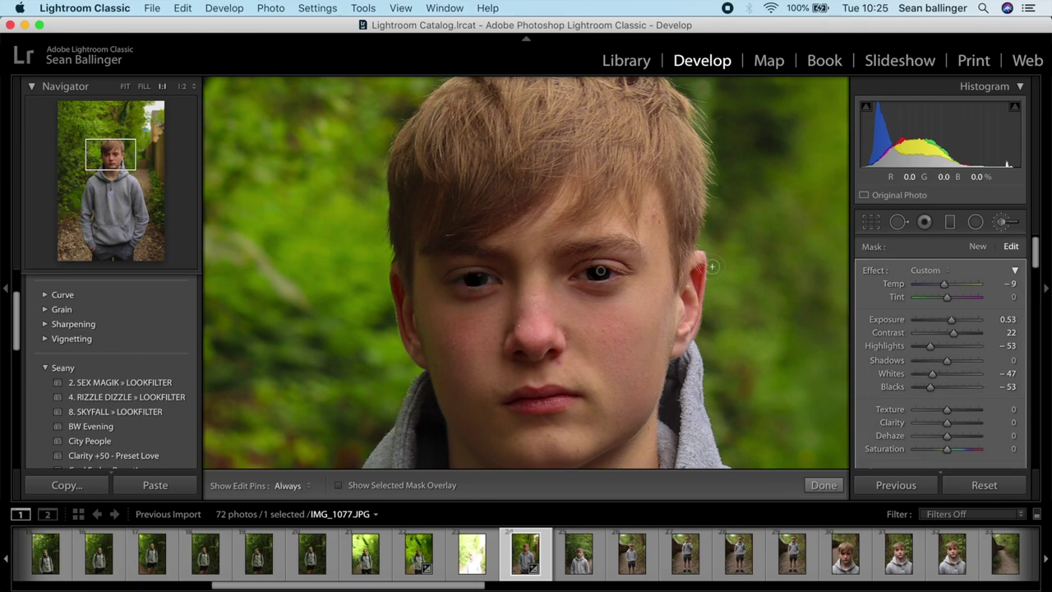
Set the eye mask's Exposure to 2.18, Temp to −12 and Contrast to −88, and finish the brush edit
drag(947, 326, 969, 328)
drag(944, 285, 931, 289)
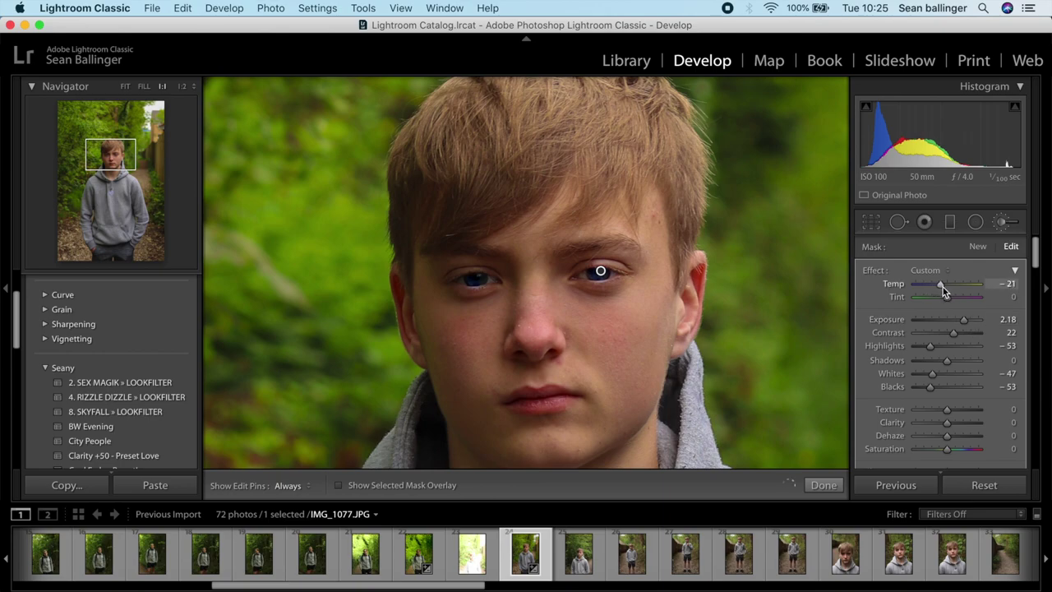
drag(945, 286, 945, 286)
mouse_move(953, 334)
mouse_down()
mouse_move(970, 333)
mouse_move(922, 332)
mouse_up()
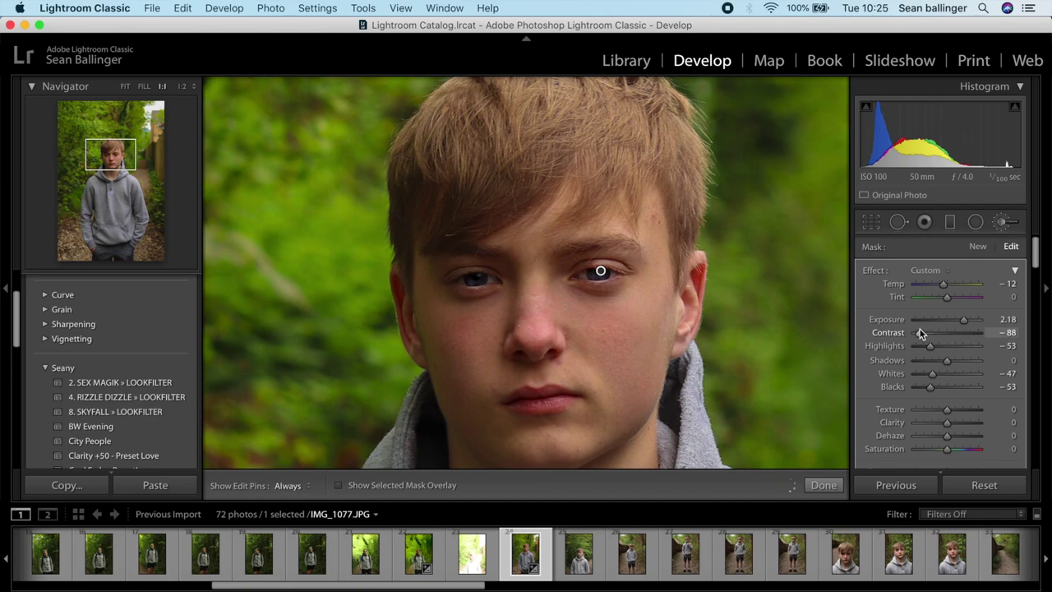
click(824, 485)
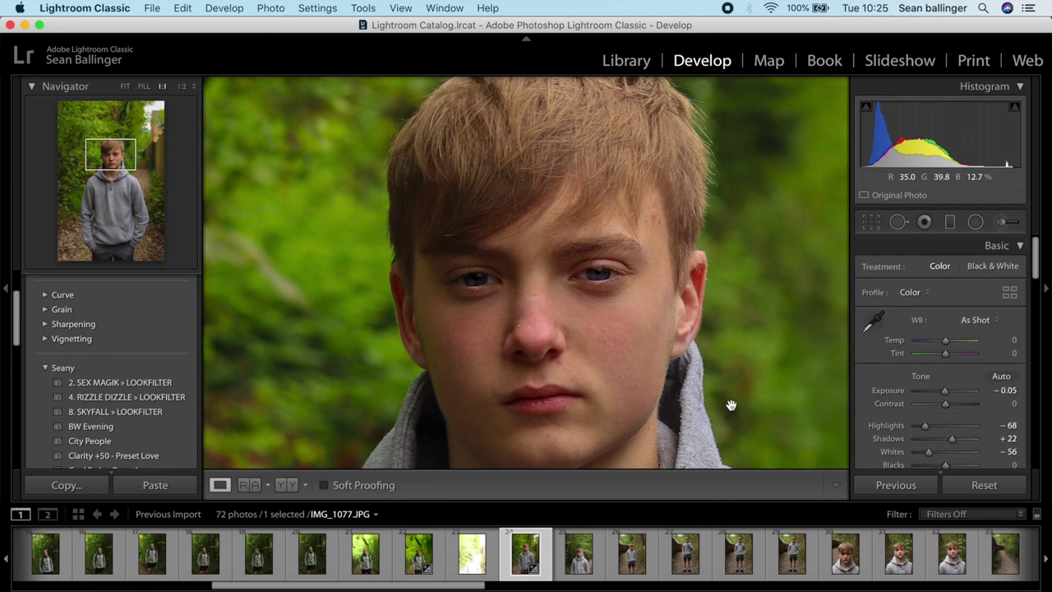
Check the whole portrait of IMG_1077, and set its Dehaze to +49 and Vibrance to +57
click(658, 329)
click(475, 172)
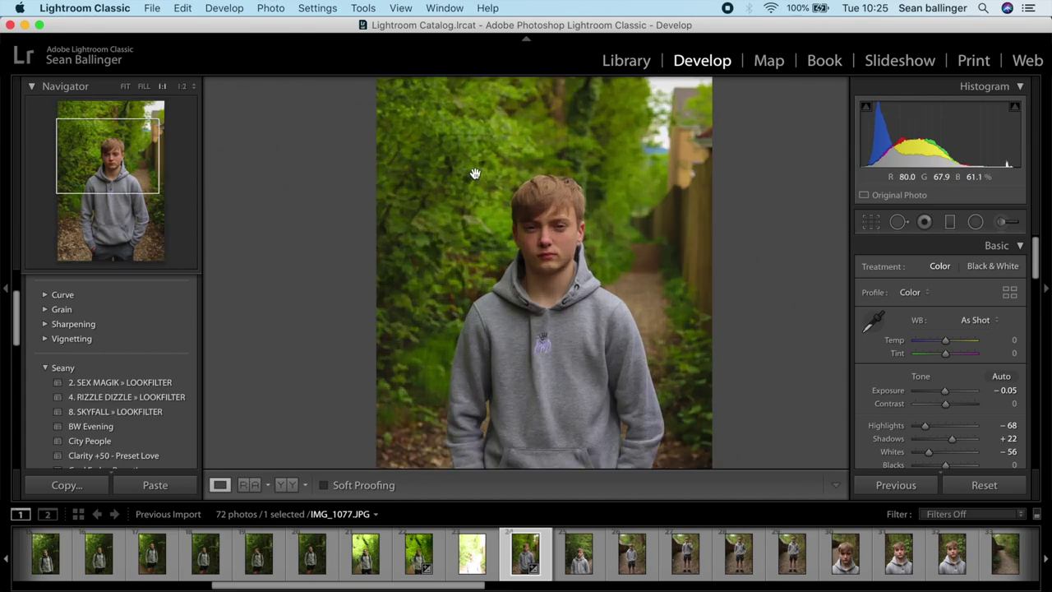
drag(668, 299, 408, 202)
click(508, 277)
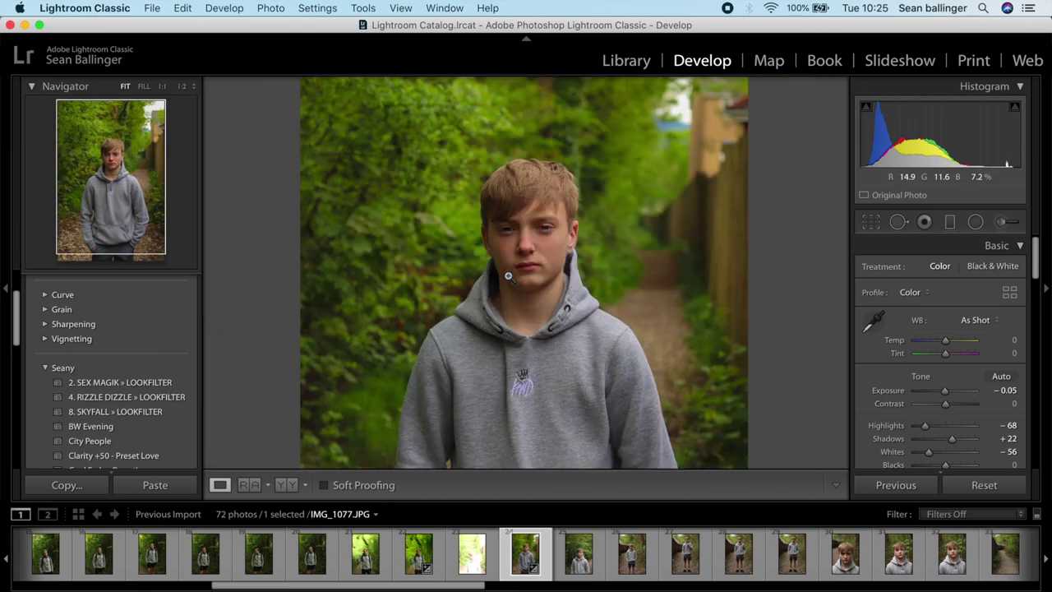
scroll(935, 351, down, 5)
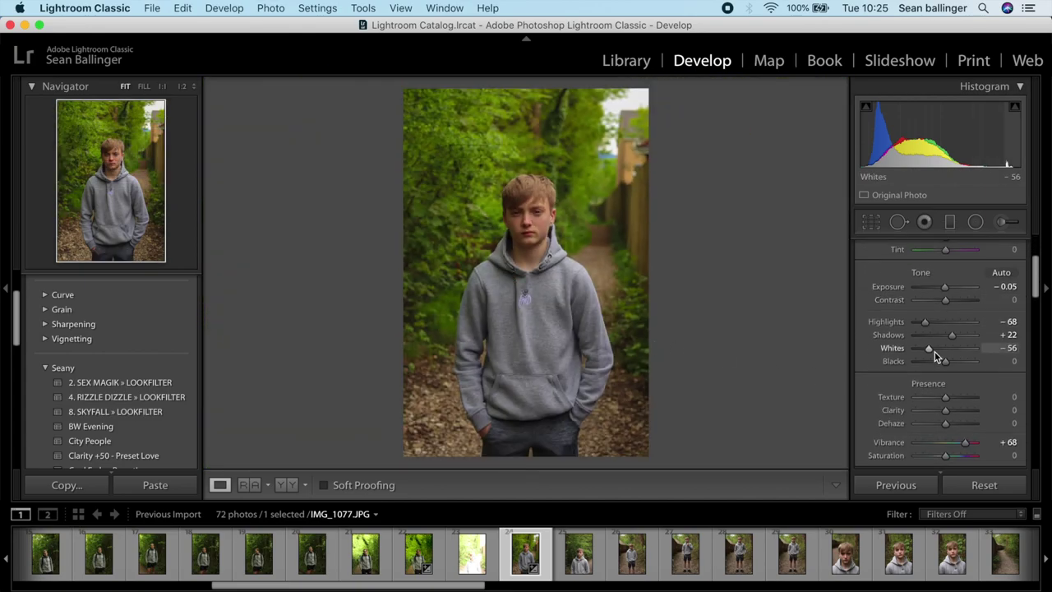
drag(949, 372, 962, 373)
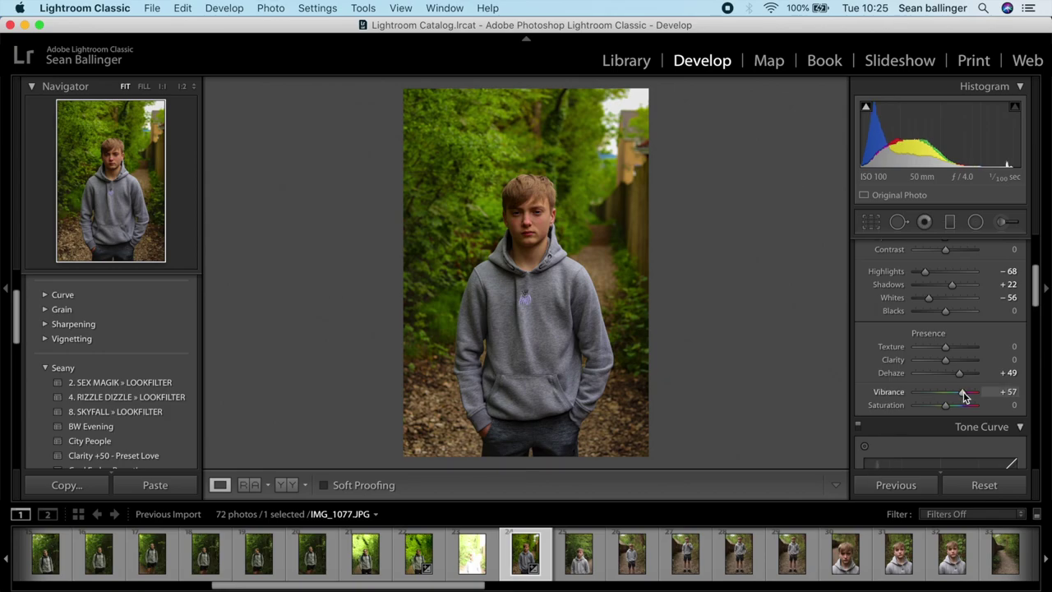
Export IMG_1077 to the Desktop in the Untitled Export subfolder
click(542, 272)
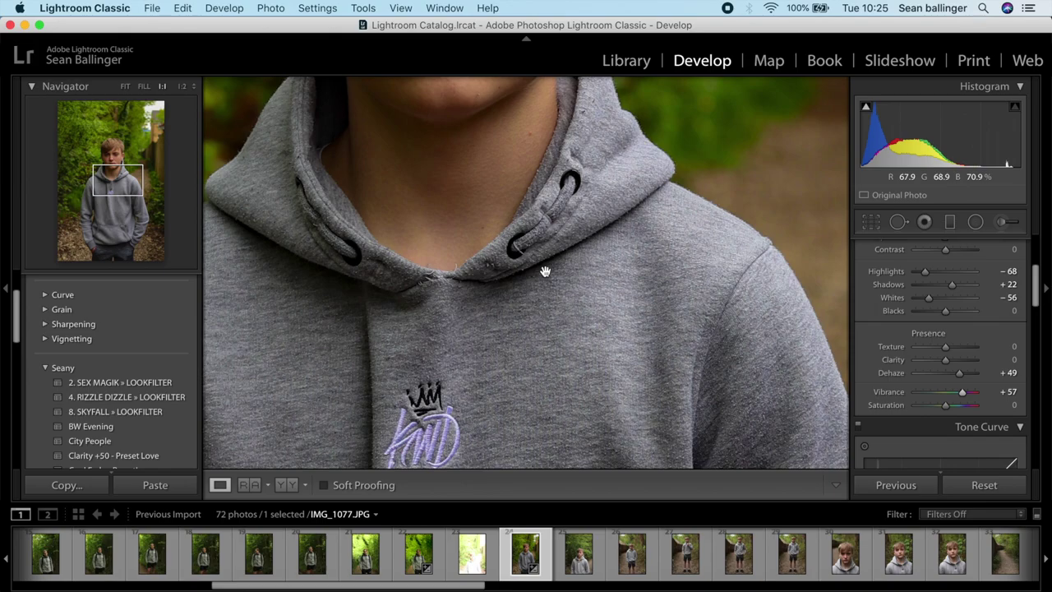
right_click(545, 270)
click(460, 198)
click(459, 198)
right_click(460, 199)
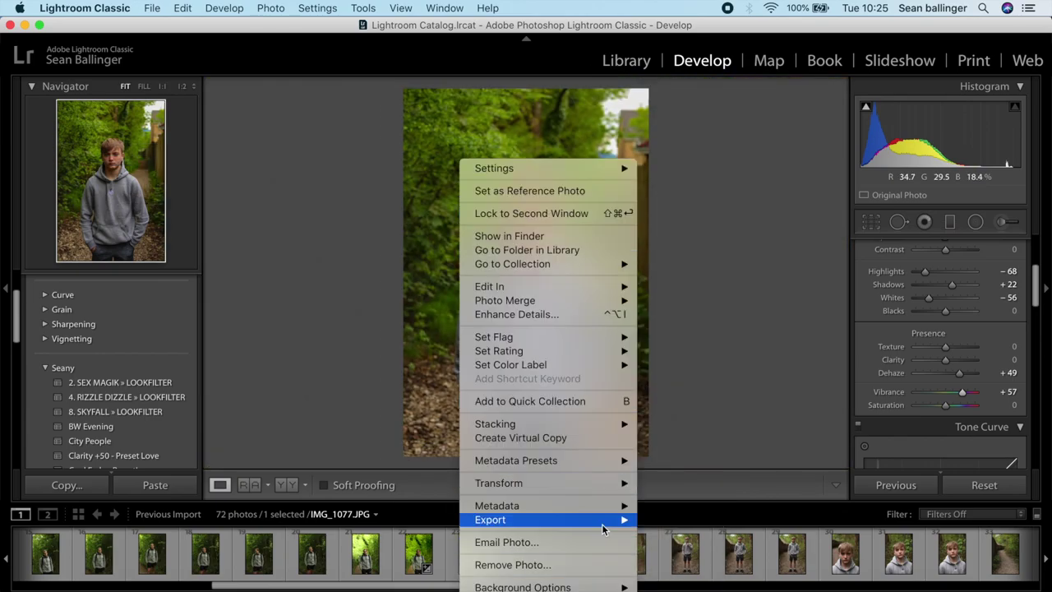
mouse_move(606, 519)
click(671, 481)
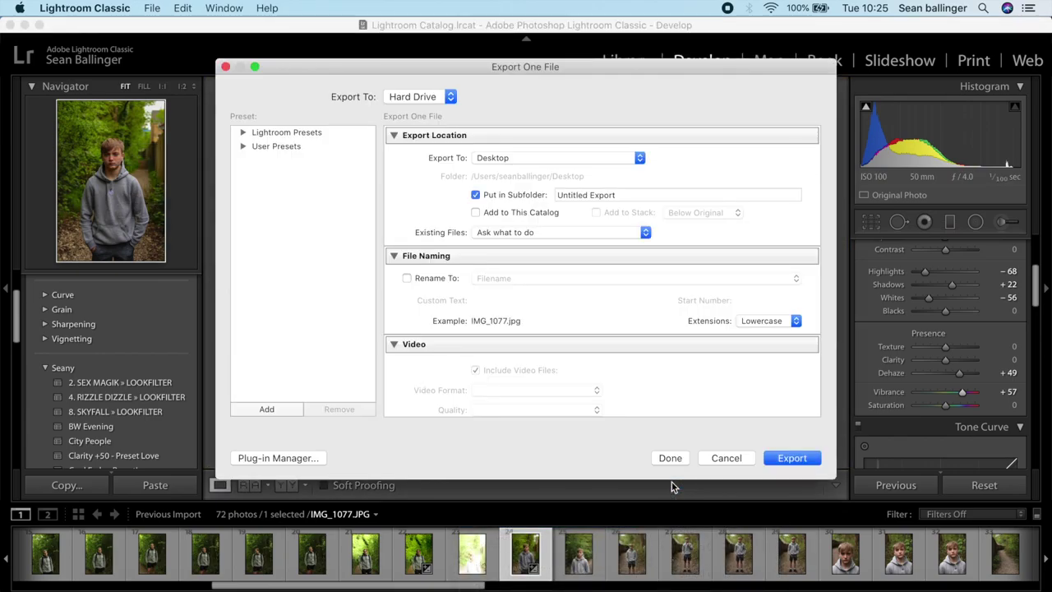
key(Return)
Go through the following portraits and select the close-up IMG_1084 for editing
key(Right)
key(Right)
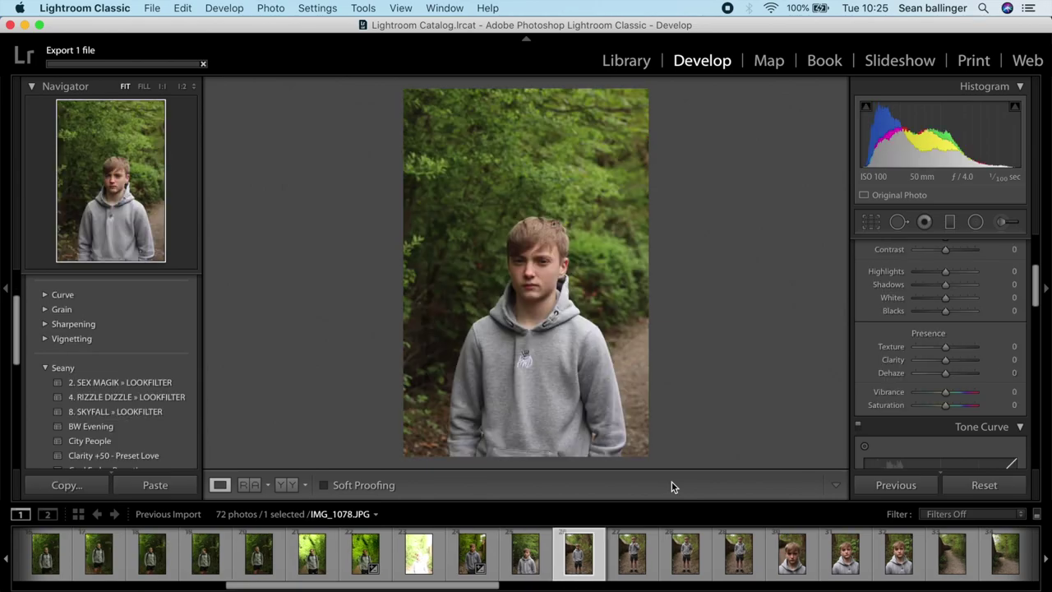
key(Right)
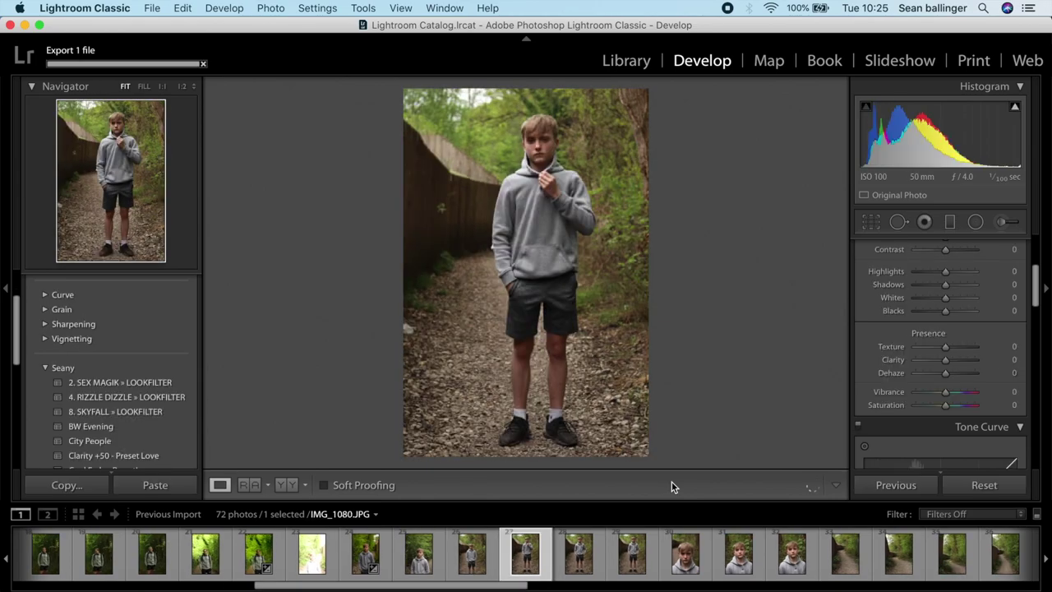
key(Right)
key(Right)
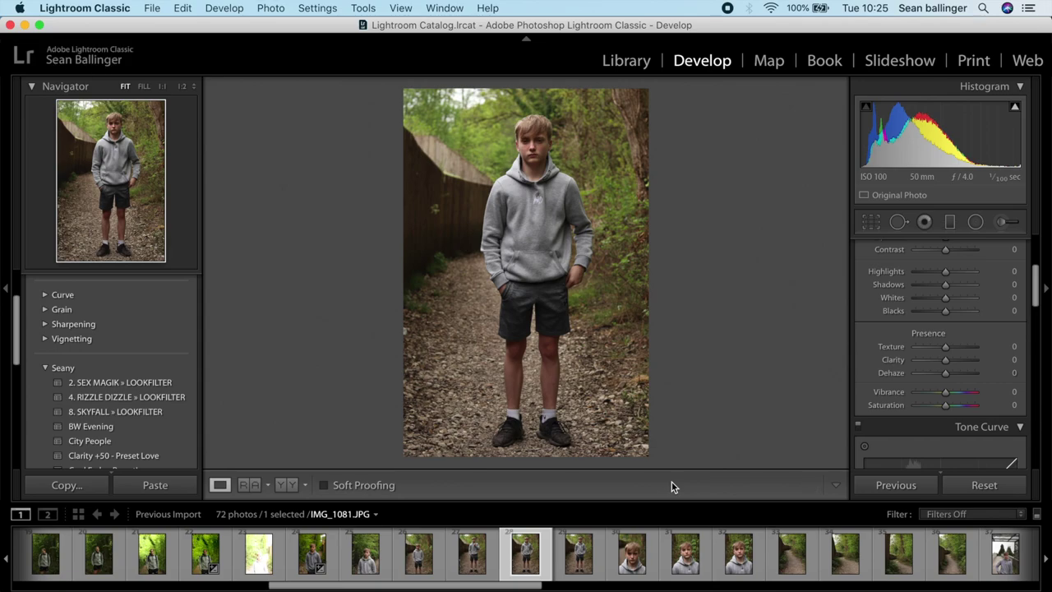
key(Right)
key(Right)
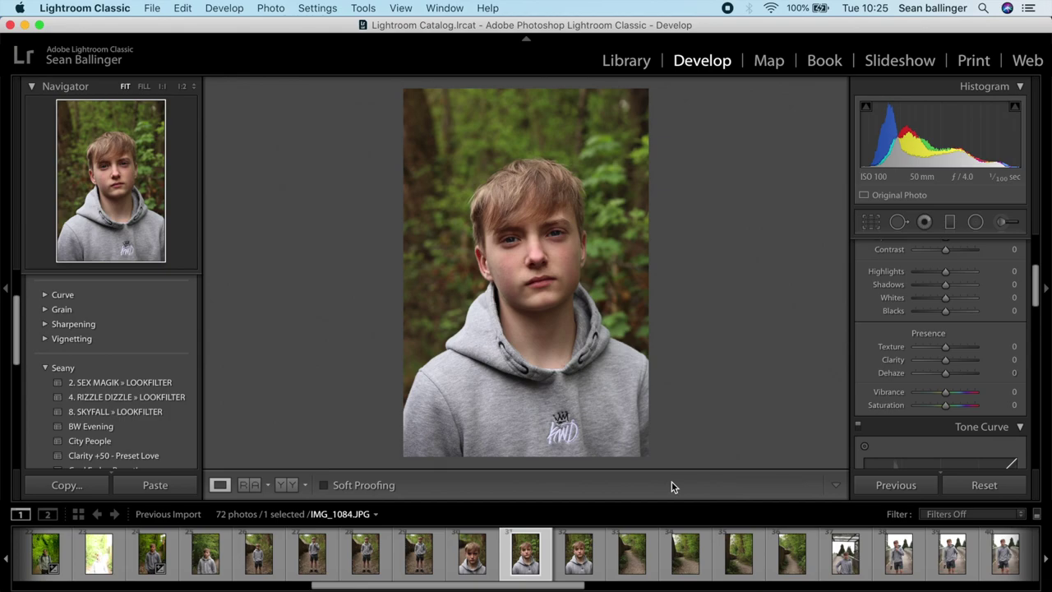
Set the close-up's Vibrance to +56, Highlights to −45, Shadows to −10, Whites to −41, Blacks to +26 and Contrast to +13
drag(946, 393, 963, 396)
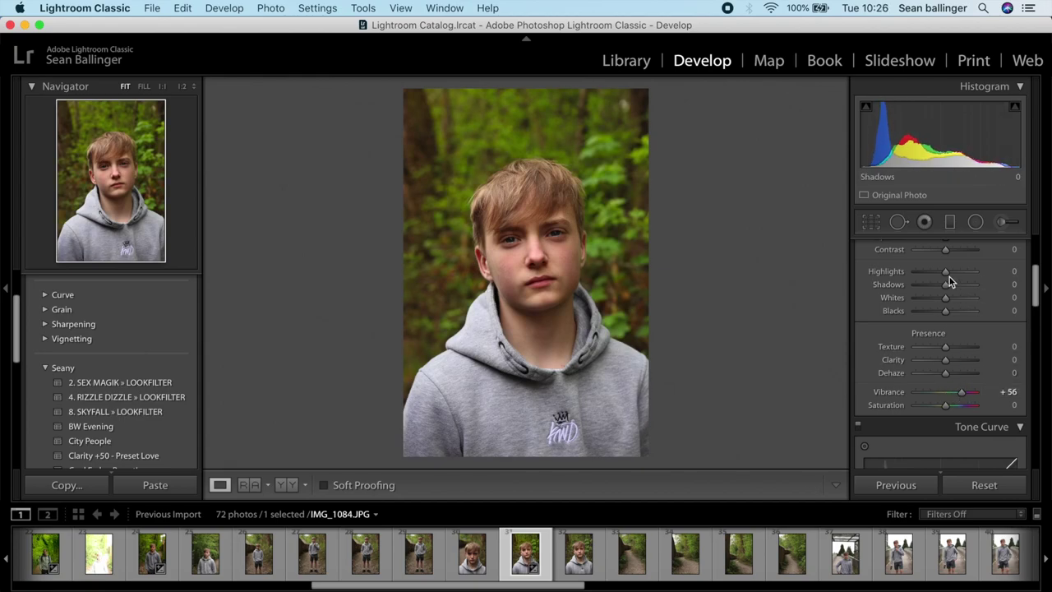
drag(945, 272, 953, 321)
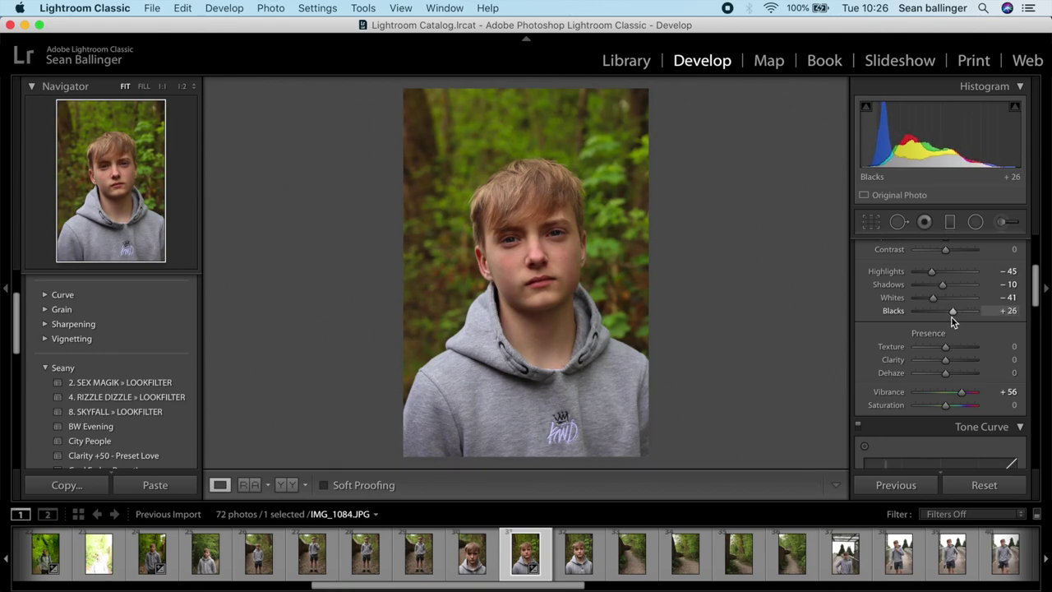
scroll(945, 368, up, 3)
click(945, 311)
drag(941, 311, 950, 317)
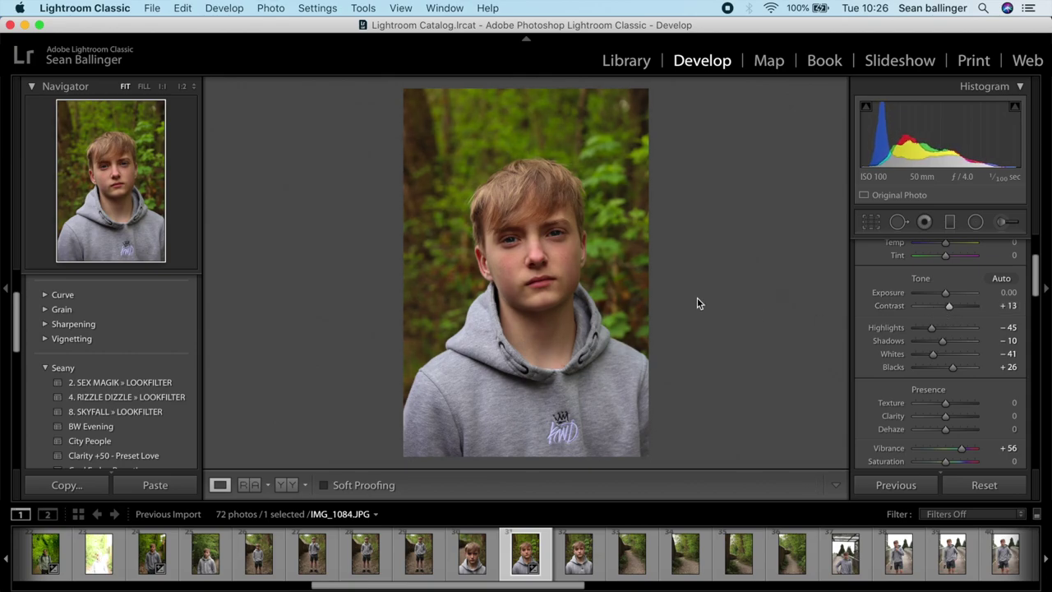
Paint one Adjustment Brush mask over the irises of both eyes in the close-up portrait
click(544, 268)
drag(535, 200, 553, 357)
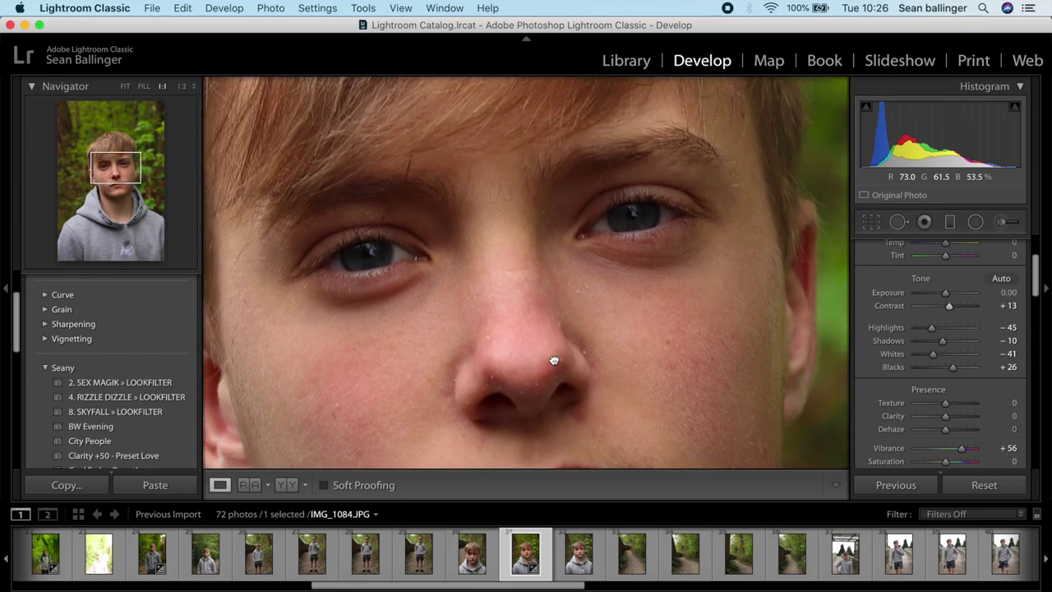
click(1002, 224)
drag(637, 216, 618, 219)
key(h)
key(h)
mouse_move(381, 247)
mouse_down()
mouse_move(359, 256)
mouse_move(377, 254)
mouse_up()
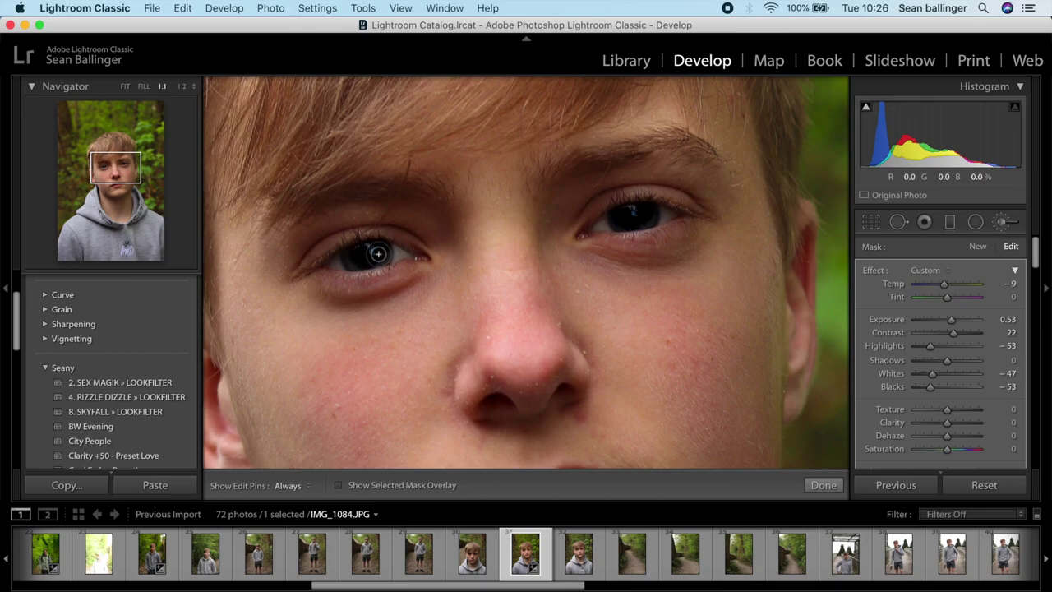
Set the eye mask's Temp to −59, Tint to −21, Exposure to 1.18, Contrast to −100 and Whites to 48, and close the Adjustment Brush
drag(951, 322, 941, 322)
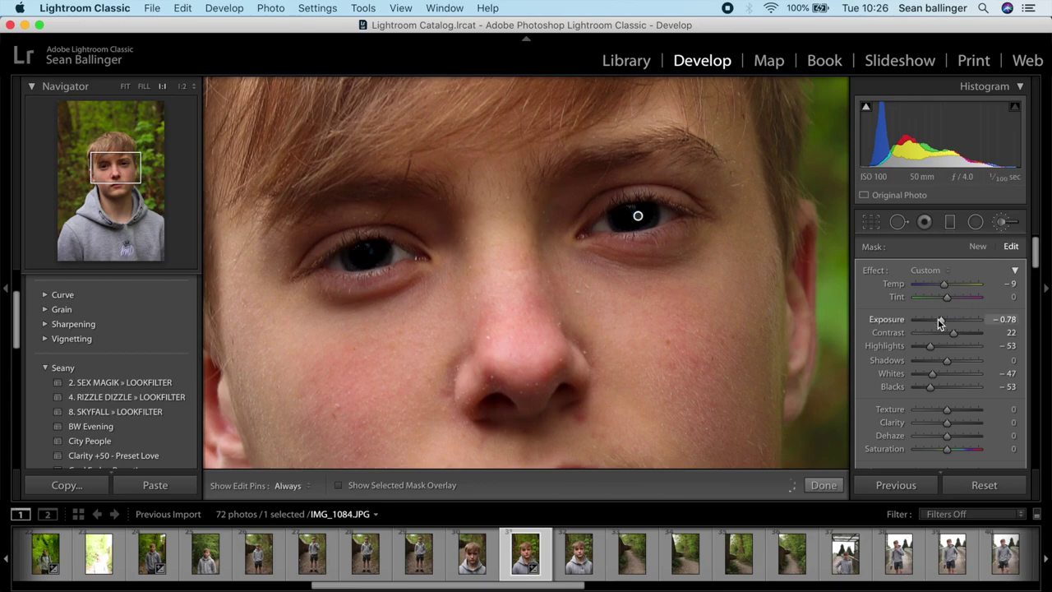
click(955, 319)
drag(942, 284, 939, 287)
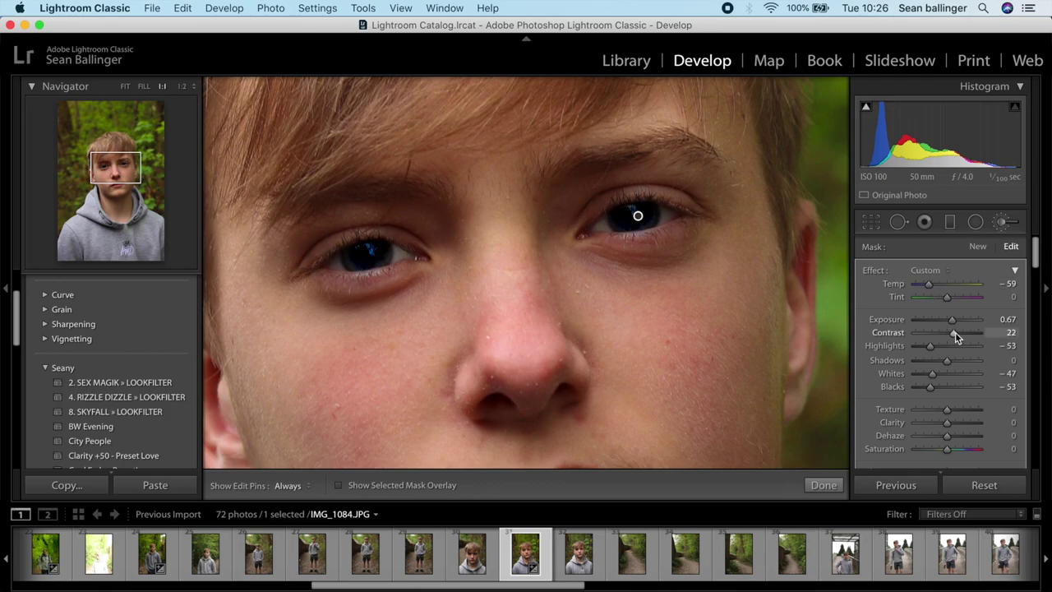
drag(927, 332, 967, 334)
drag(931, 375, 976, 371)
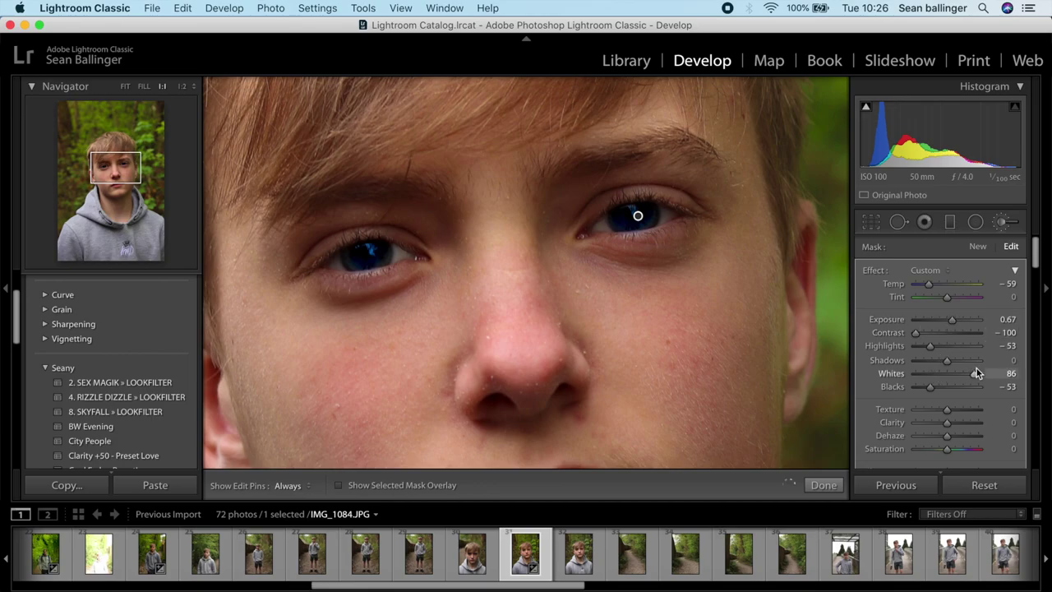
click(963, 374)
mouse_move(951, 320)
mouse_down()
mouse_move(961, 326)
mouse_move(952, 321)
mouse_move(968, 297)
mouse_move(940, 303)
mouse_up()
click(824, 484)
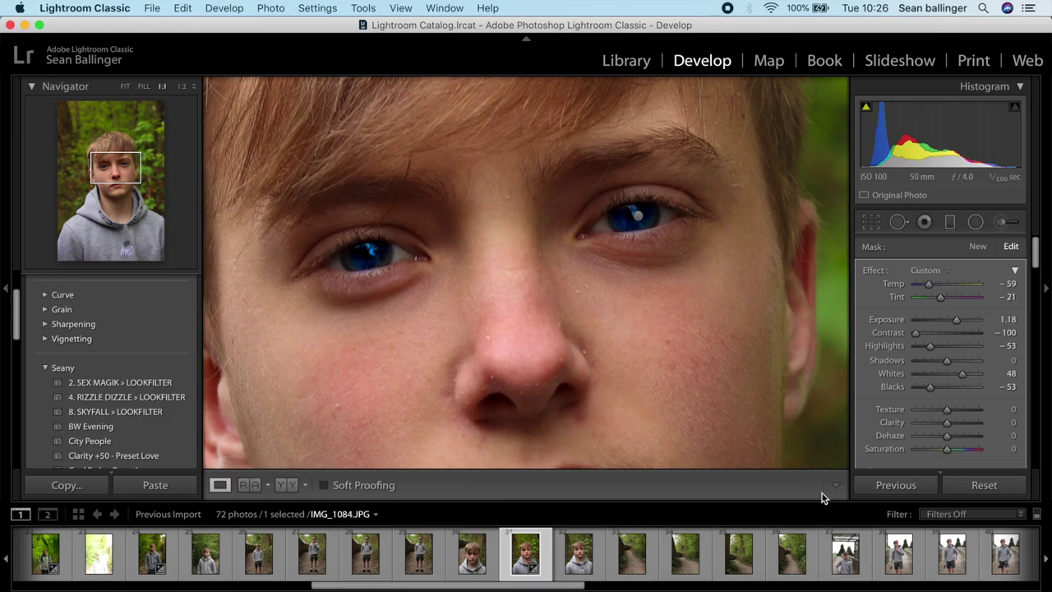
click(666, 386)
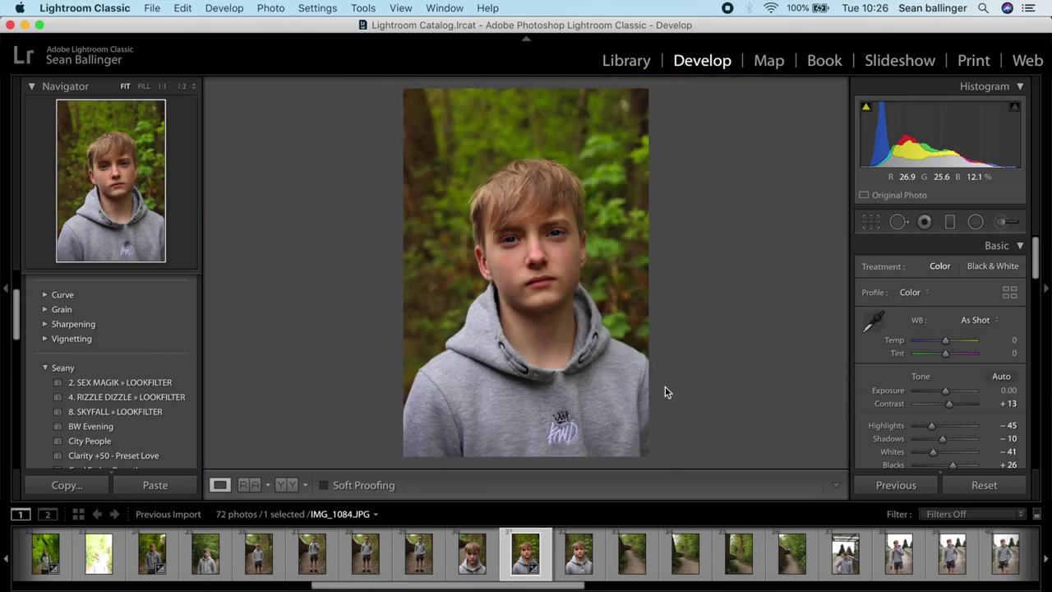
Reopen the existing eye mask in the close-up portrait and raise its Temp to remove the blue cast from the irises
click(575, 286)
drag(462, 190, 630, 394)
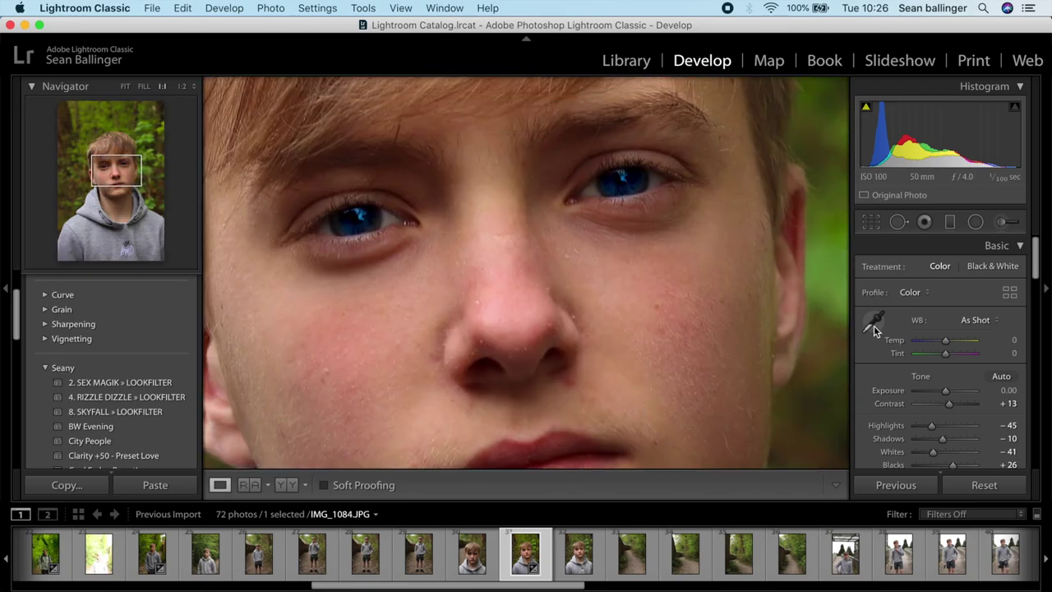
click(1002, 224)
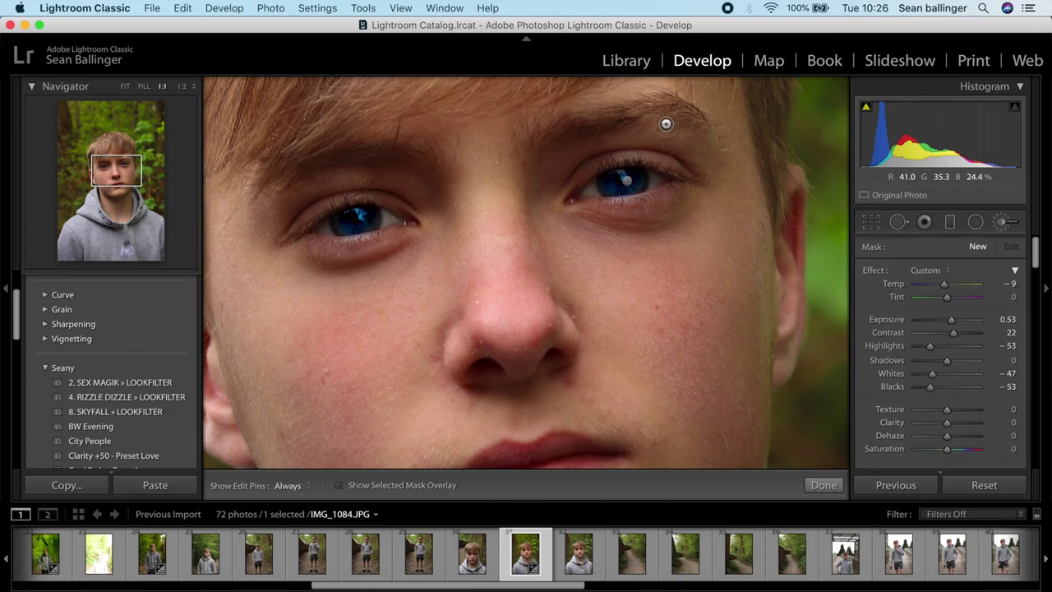
click(625, 181)
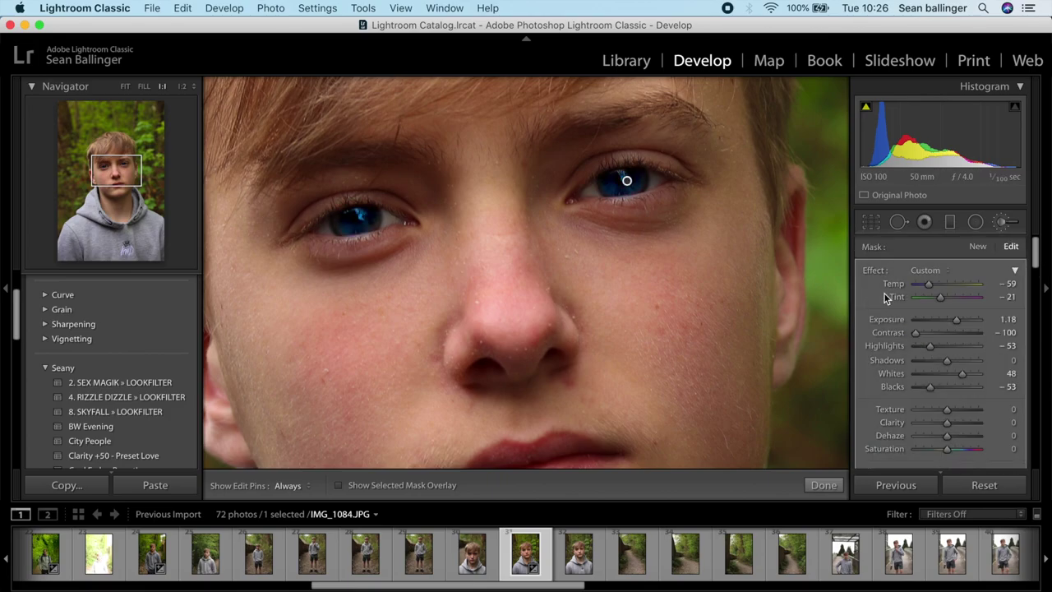
drag(929, 284, 951, 312)
click(834, 486)
click(693, 311)
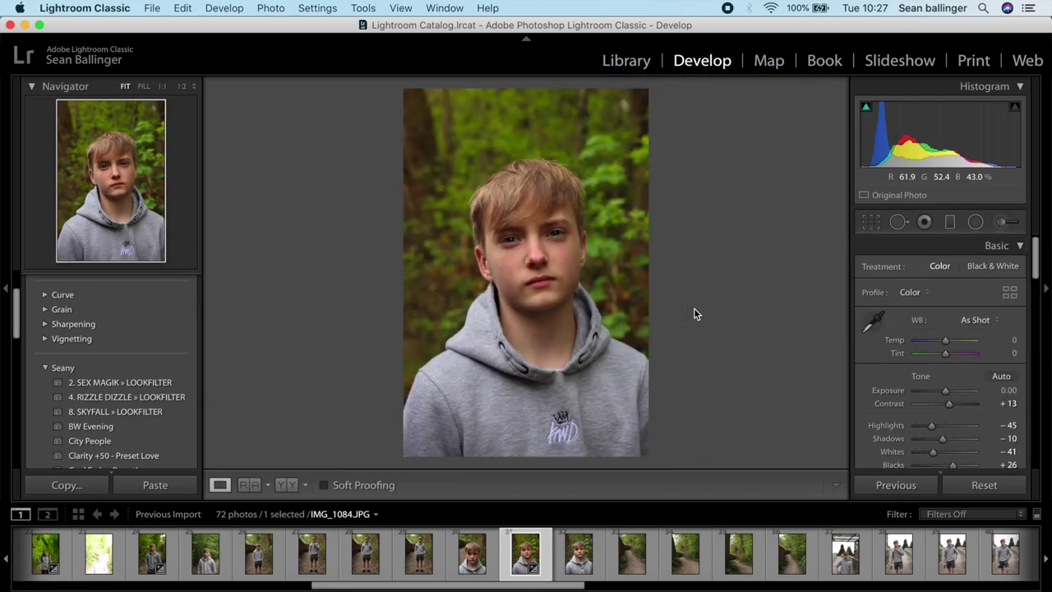
Export IMG_1084 to the Desktop in the Untitled Export subfolder
click(577, 321)
click(577, 321)
right_click(577, 325)
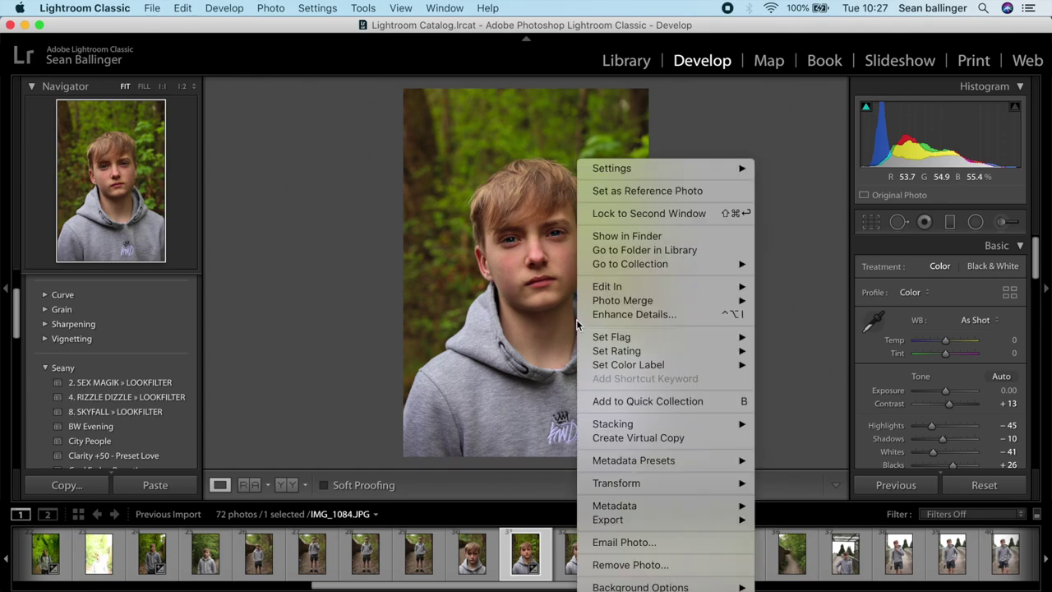
mouse_move(742, 519)
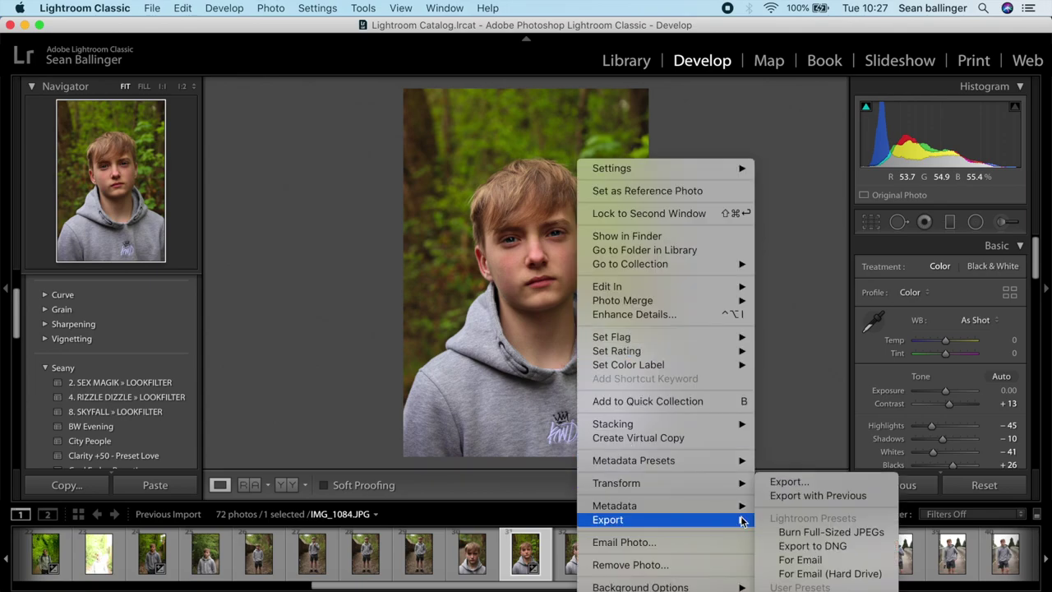
click(776, 481)
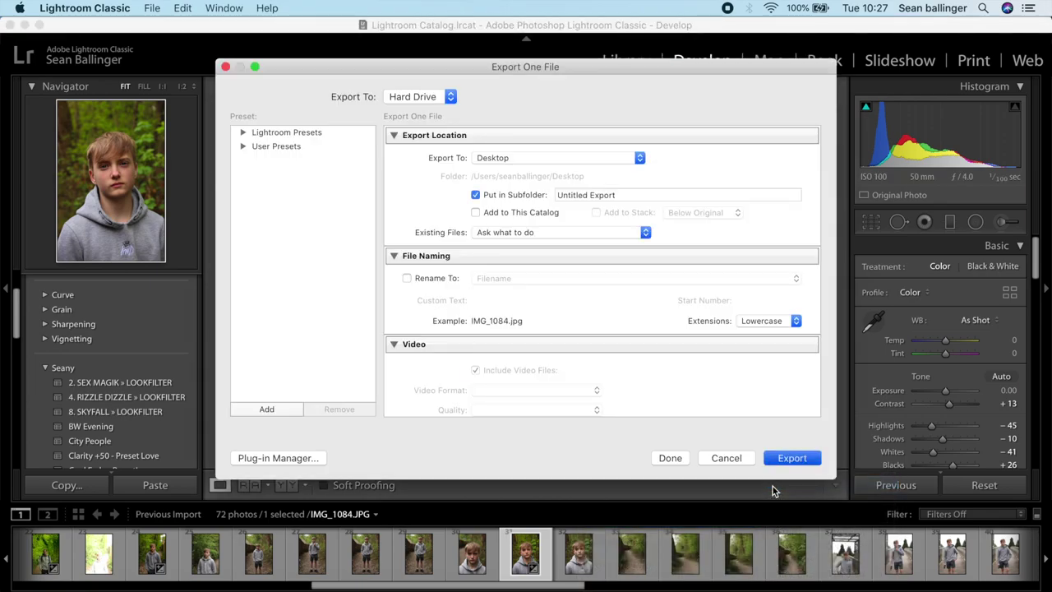
key(Return)
Go through the woodland path shots to the first bridge portraits and inspect IMG_1090 up close
key(Right)
key(Right)
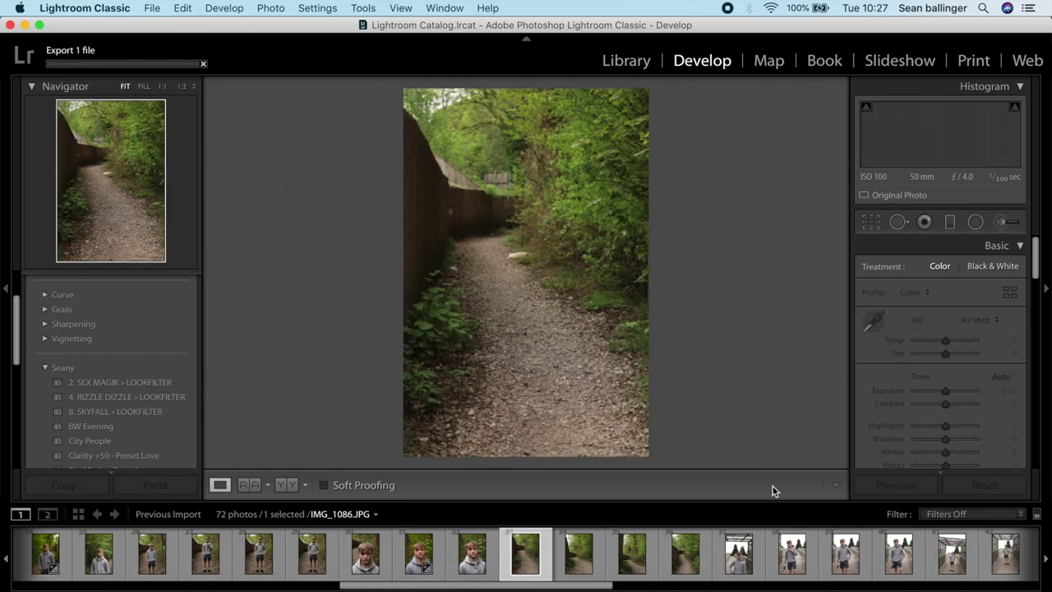
key(Right)
key(Right)
key(Right)
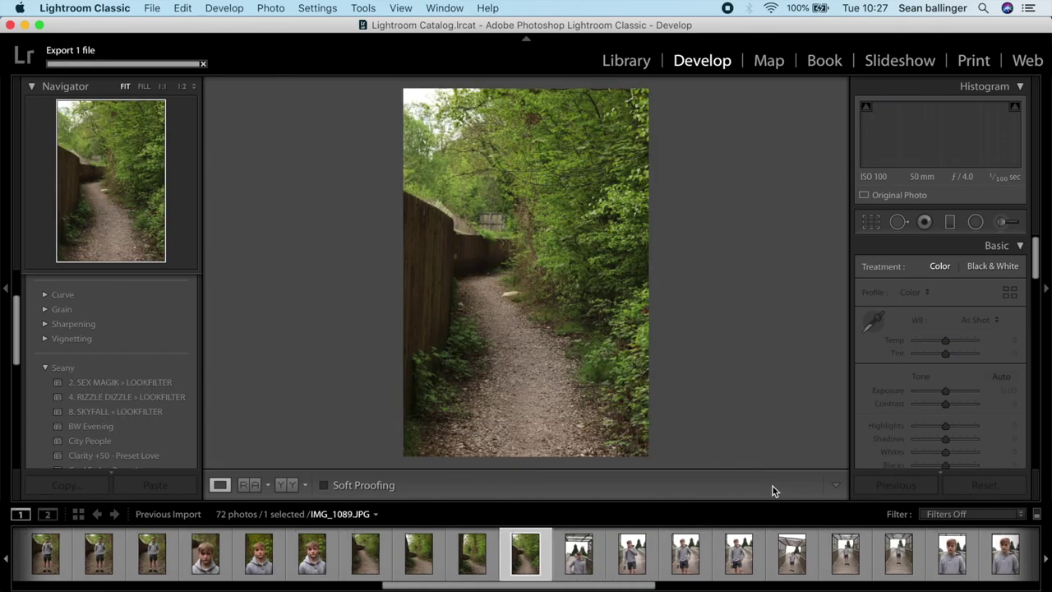
key(Right)
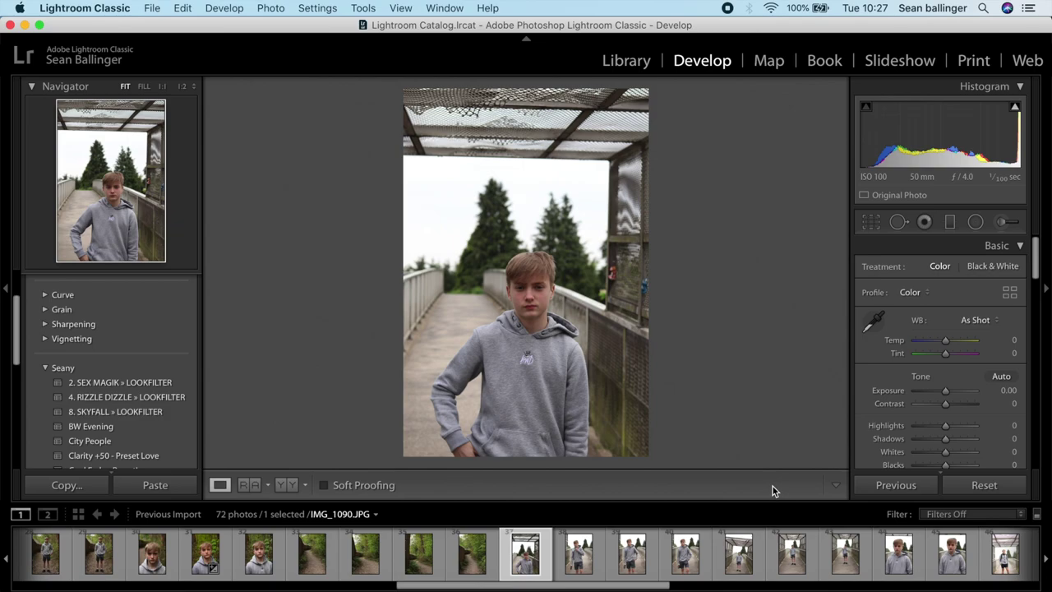
key(Right)
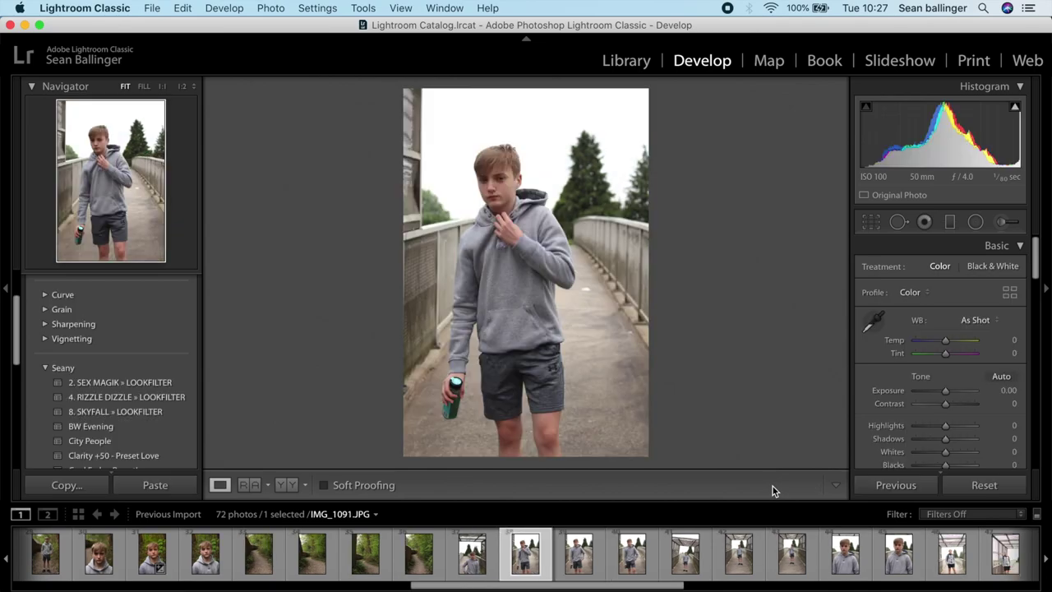
key(Left)
click(453, 187)
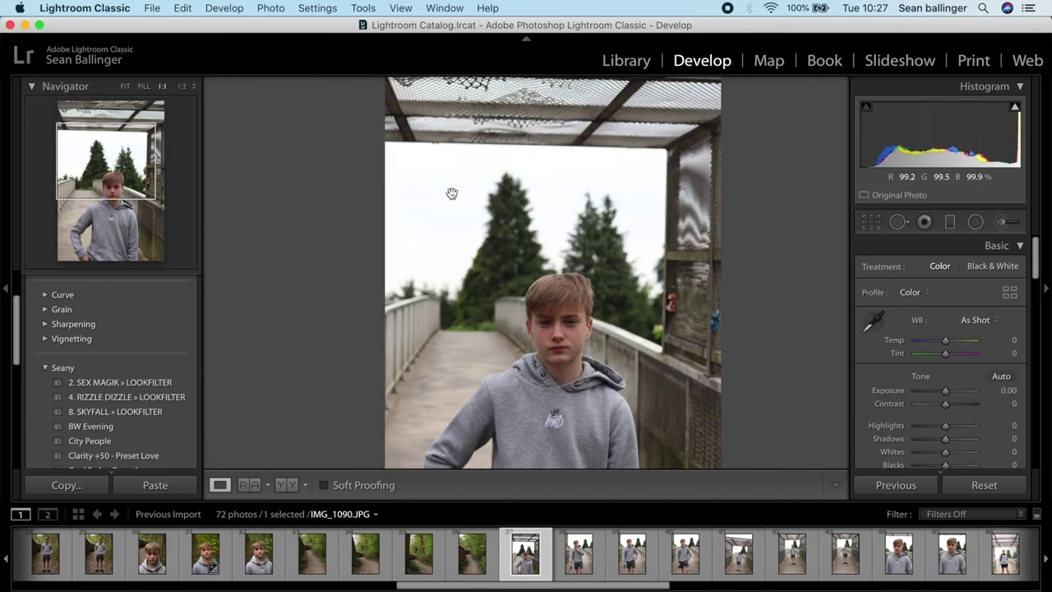
click(475, 216)
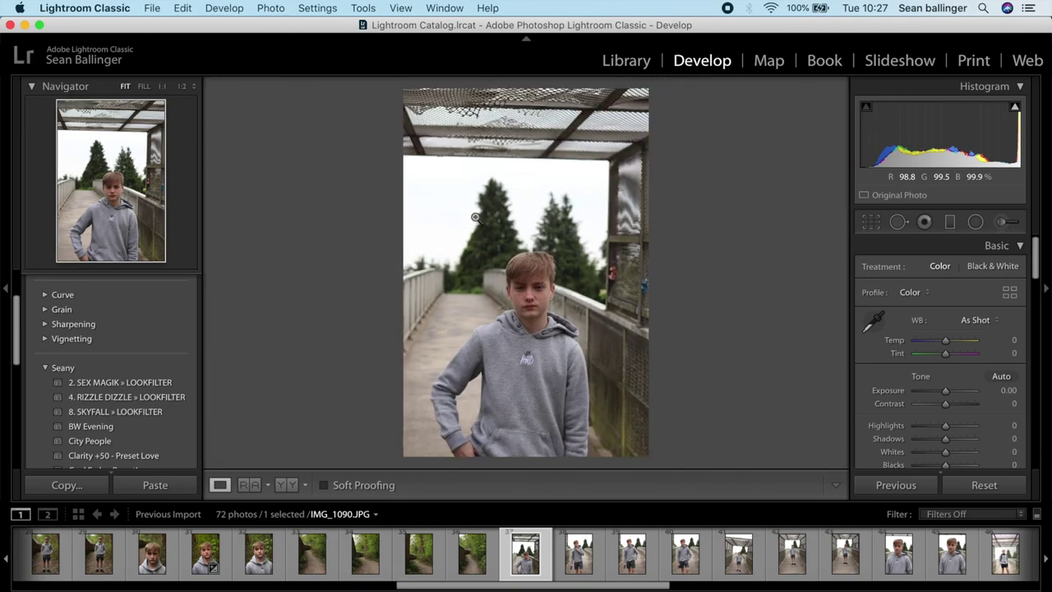
Compare the following bridge portraits and select IMG_1093 for editing
key(Right)
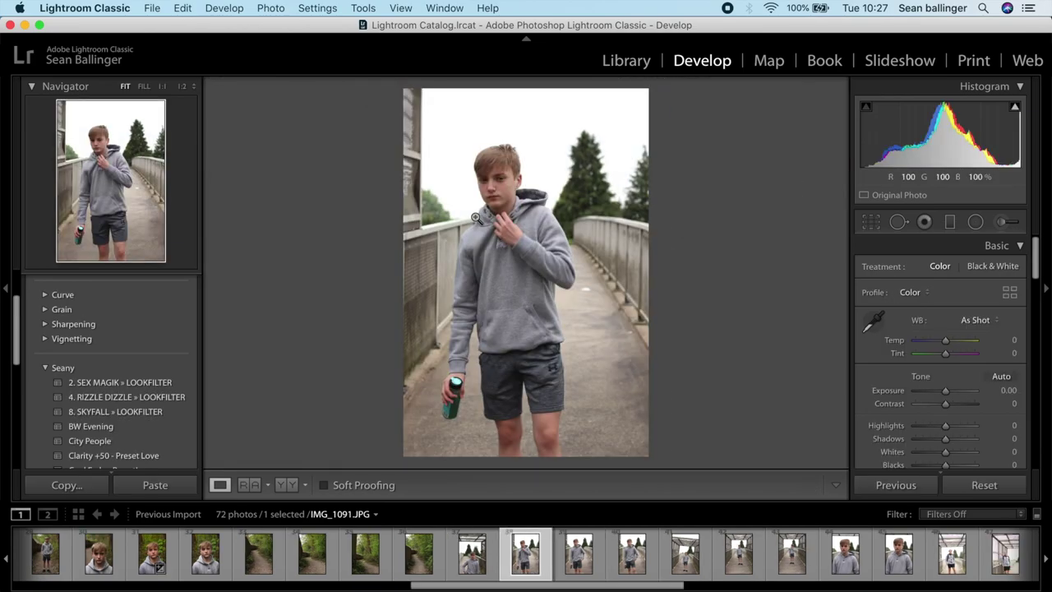
key(Right)
key(Right)
key(Right)
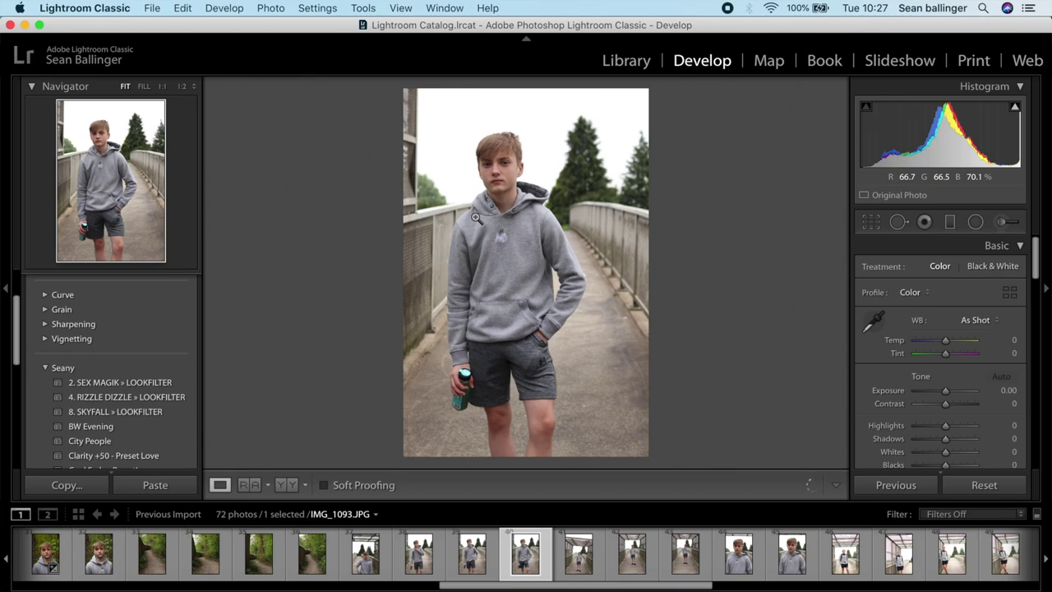
key(Left)
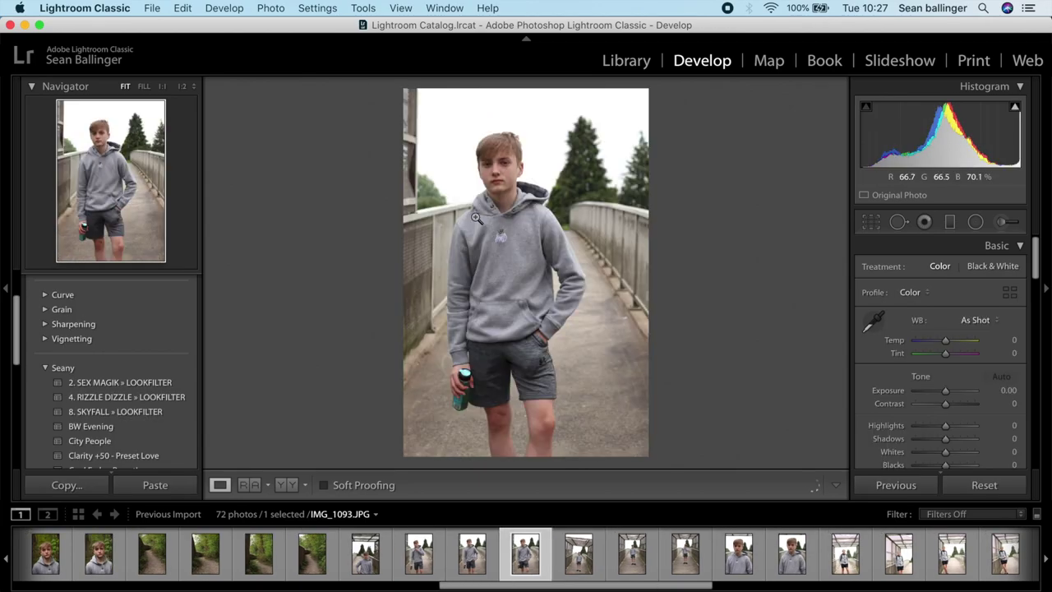
Set the bridge portrait's Vibrance to +82 and darken its sky with a graduated filter at Exposure −0.40 and Contrast −47
scroll(927, 336, down, 5)
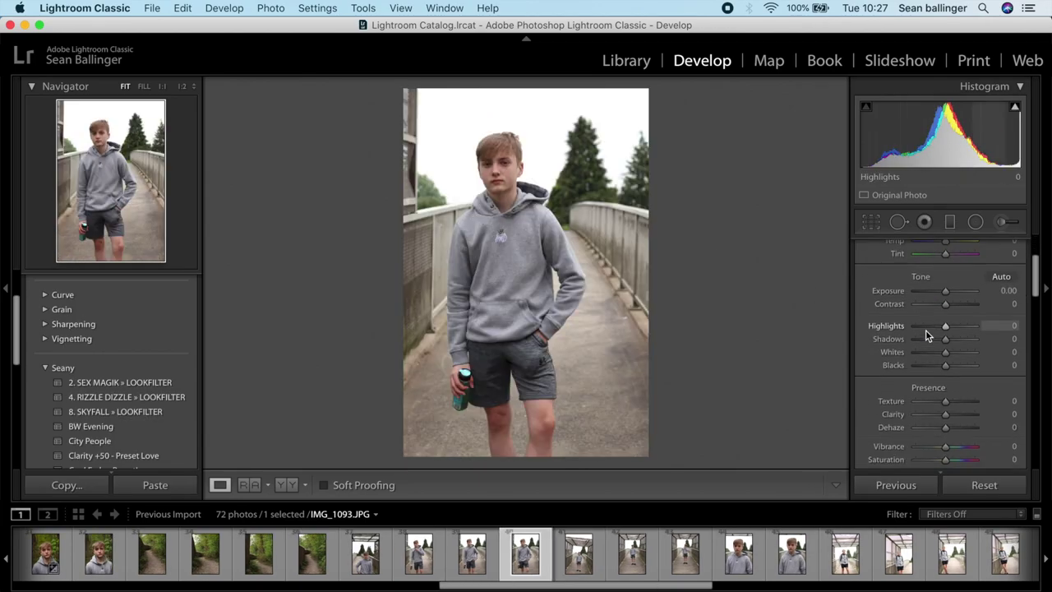
drag(945, 413, 972, 421)
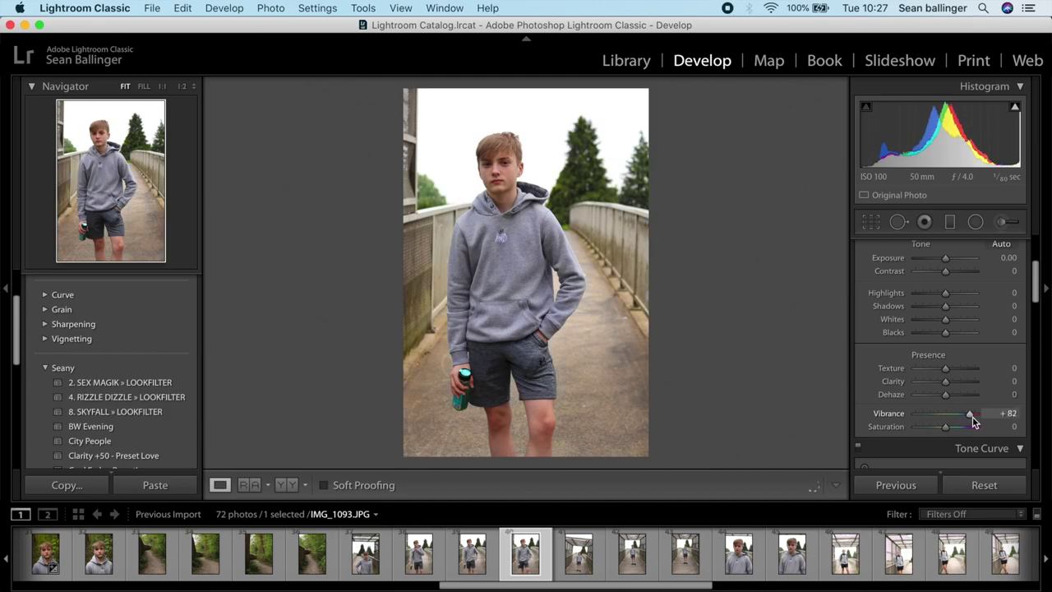
click(950, 221)
drag(534, 95, 526, 157)
drag(950, 319, 931, 362)
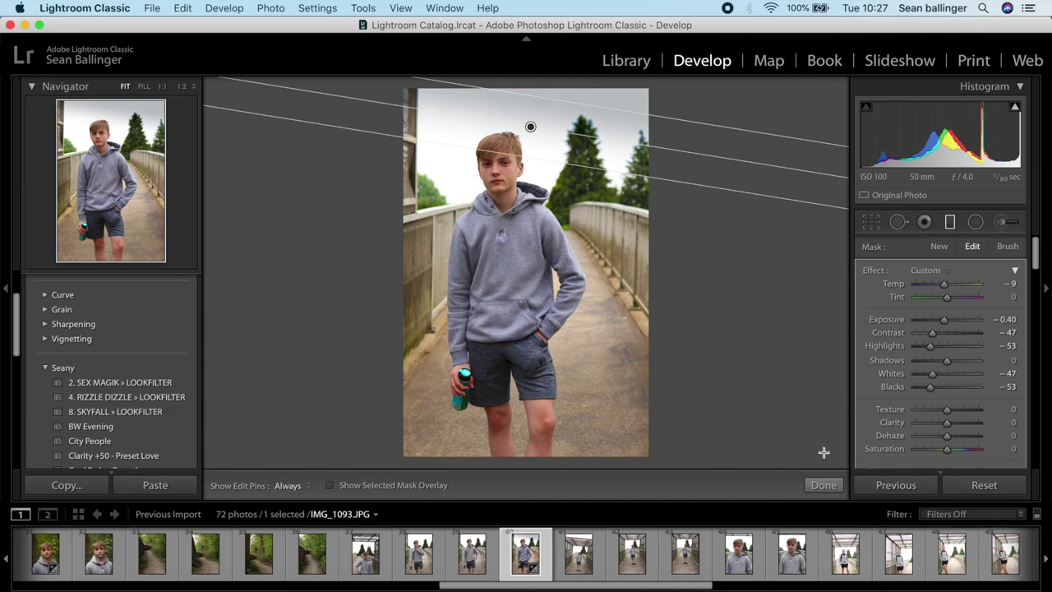
click(824, 484)
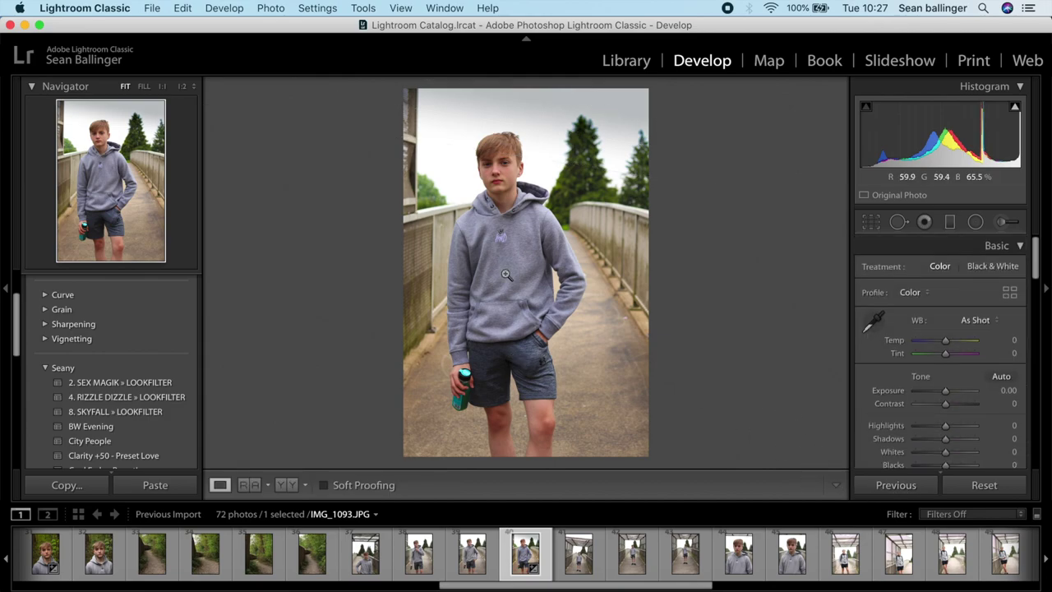
Export the edited bridge portrait IMG_1093 with the current export settings
right_click(506, 274)
mouse_move(675, 521)
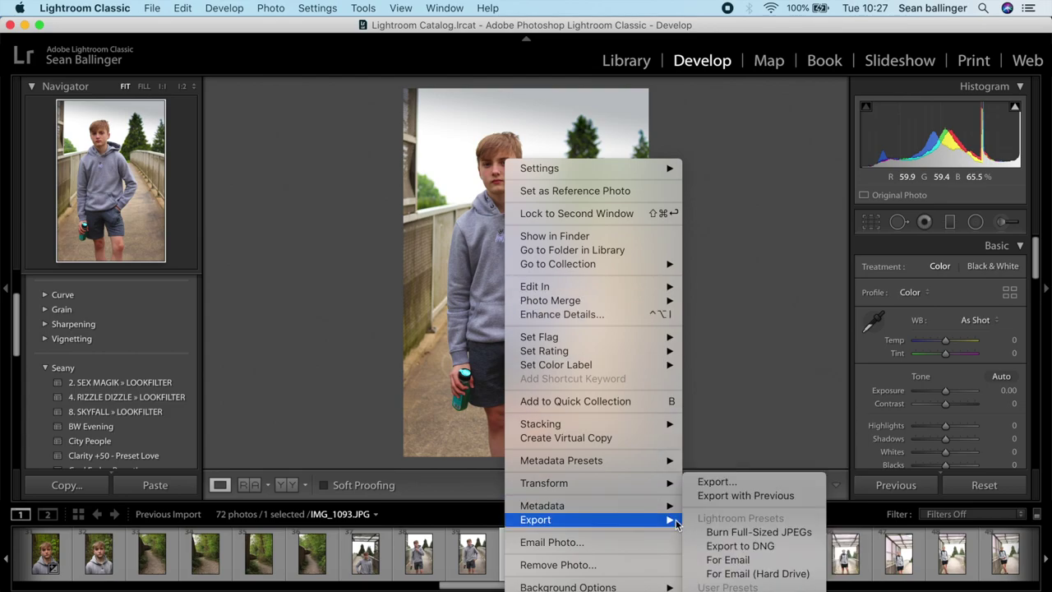
click(717, 481)
key(Return)
Review the remaining bridge photos up to the first roadside portrait, IMG_1107
key(Right)
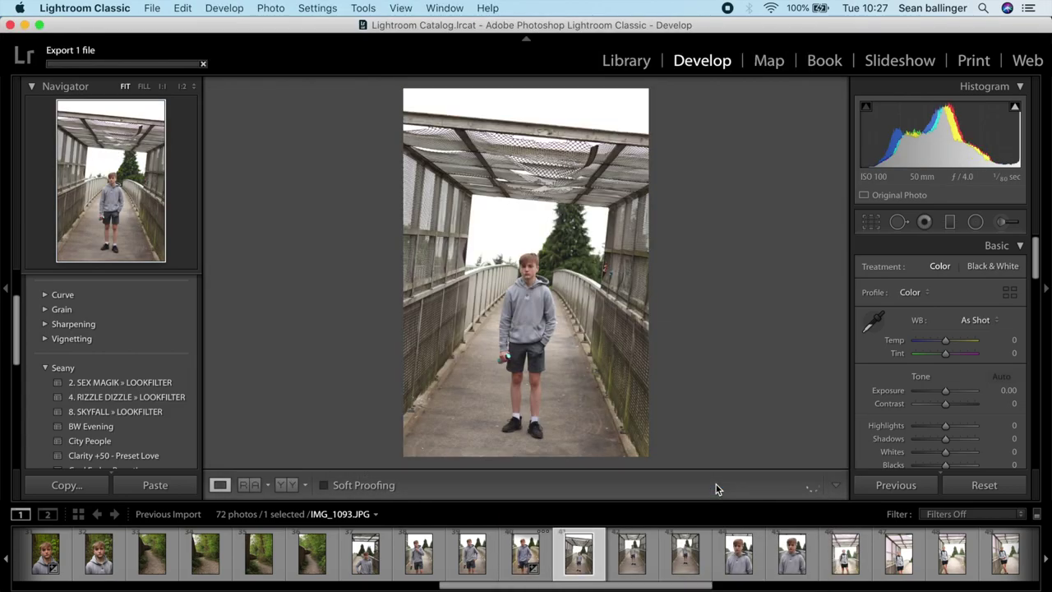
key(Right)
key(Right)
key(Right)
key(Right)
key(Right)
key(Right)
key(Right)
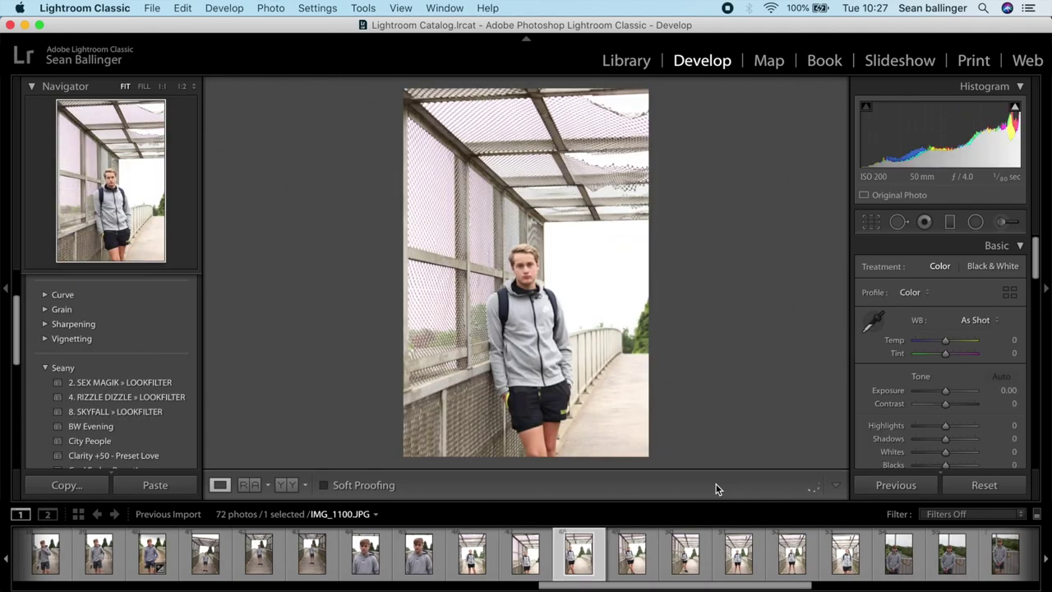
key(Right)
key(Right)
key(Right)
key(Right)
key(Right)
key(Right)
key(Right)
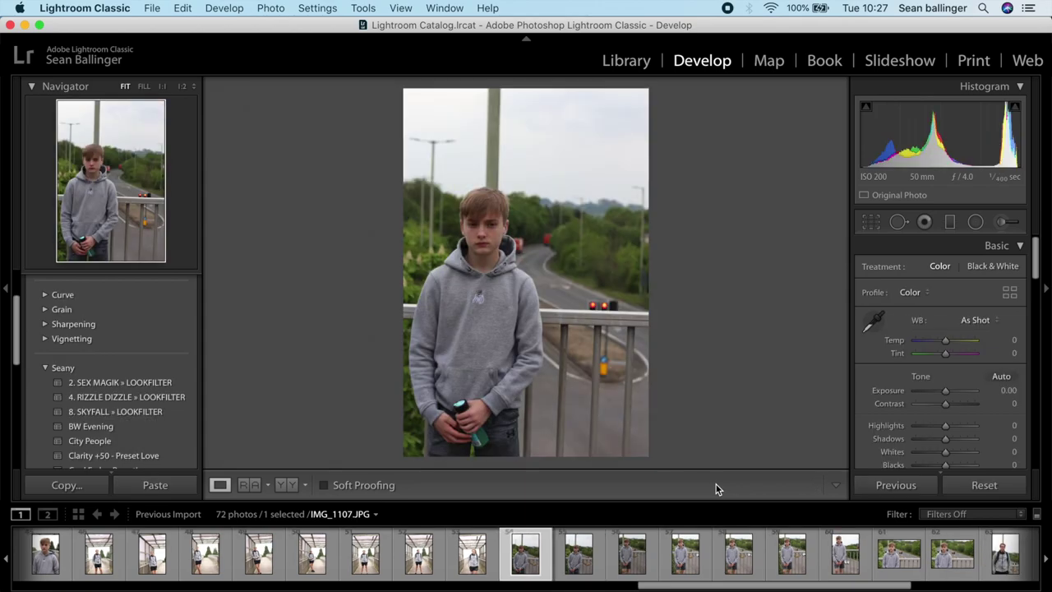
Compare the roadside railing portraits and select the landscape-format shot IMG_1115 for editing
drag(612, 317, 550, 366)
key(Right)
key(Right)
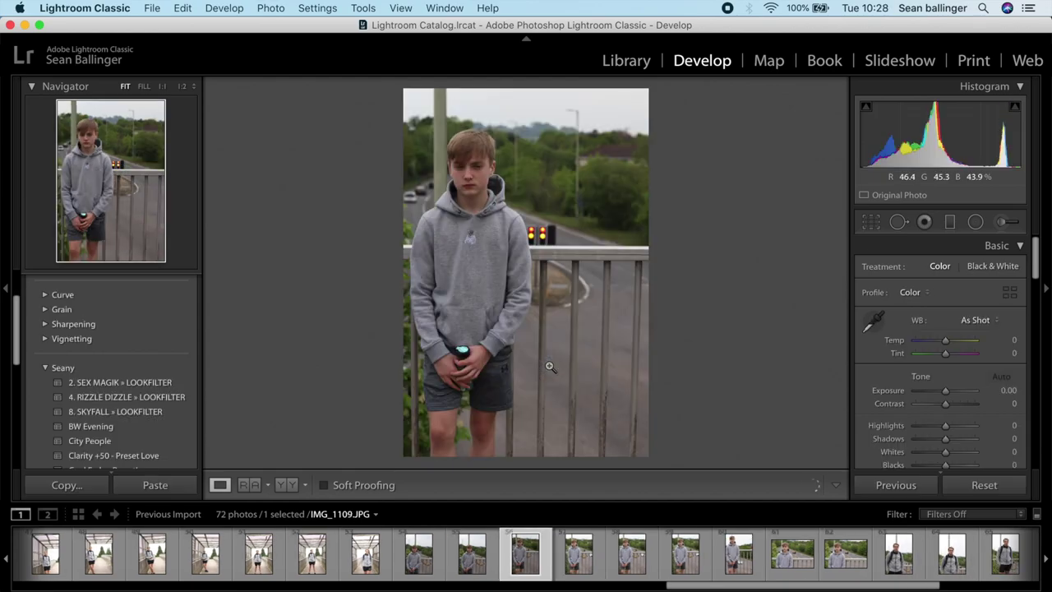
key(Right)
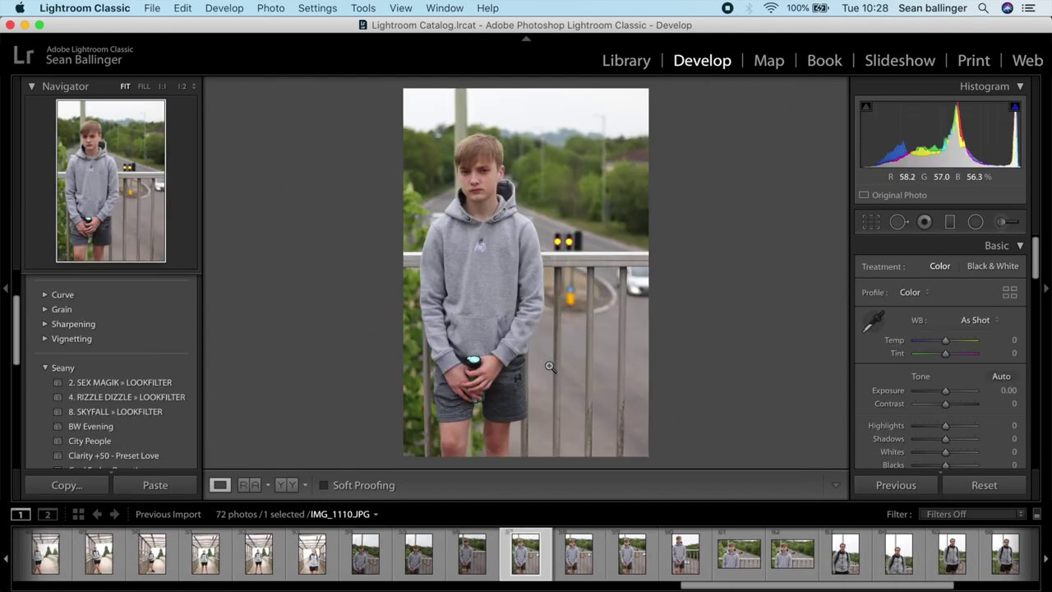
key(Right)
key(Right)
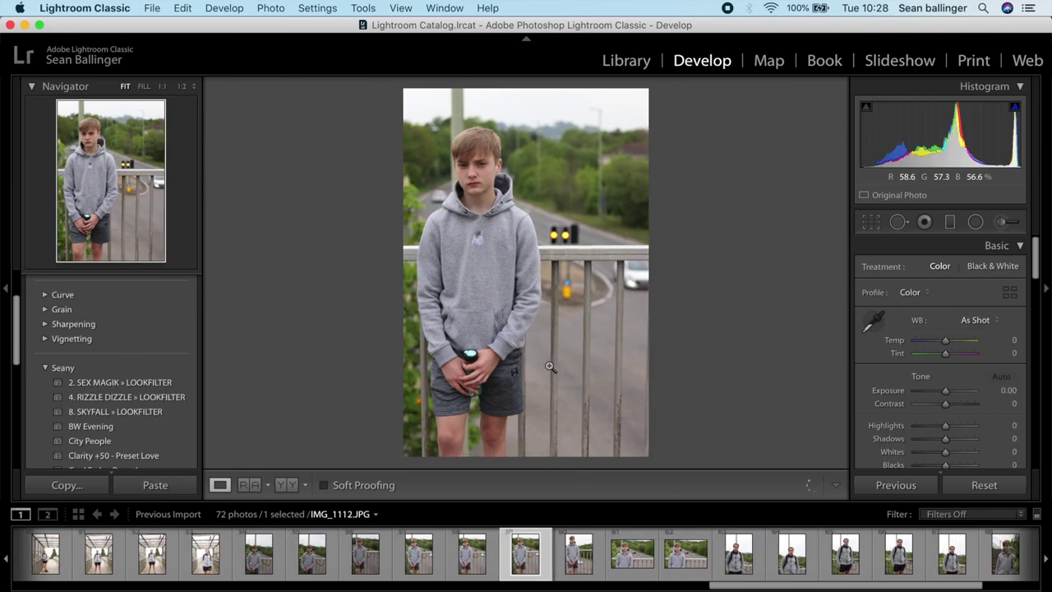
key(Right)
key(Right)
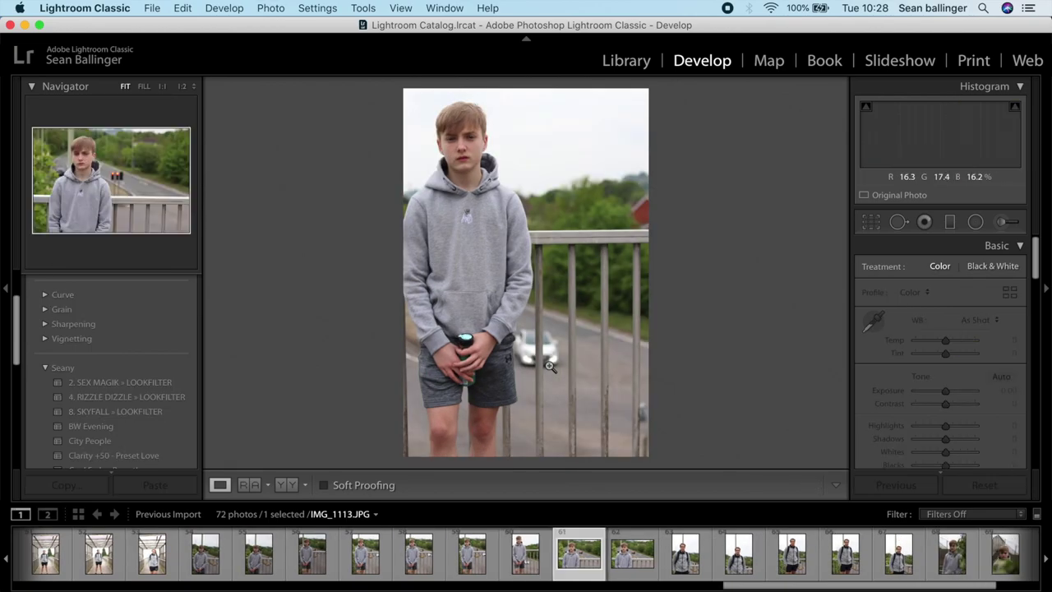
key(Right)
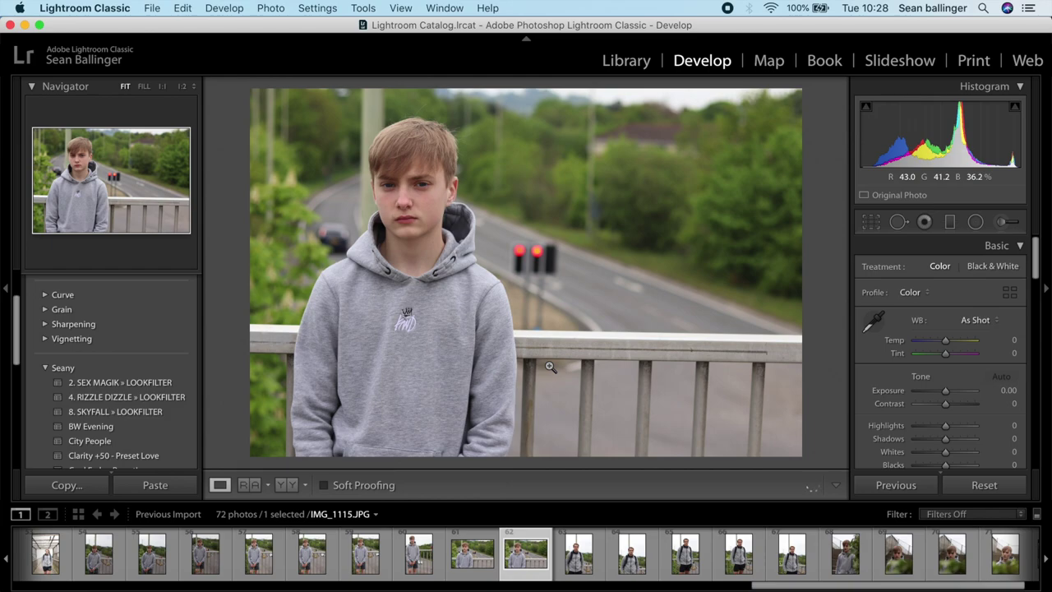
Apply the Clarity +50 - Preset Love preset to roadside portrait IMG_1115 and set its Vibrance to +51
scroll(82, 353, down, 3)
click(70, 337)
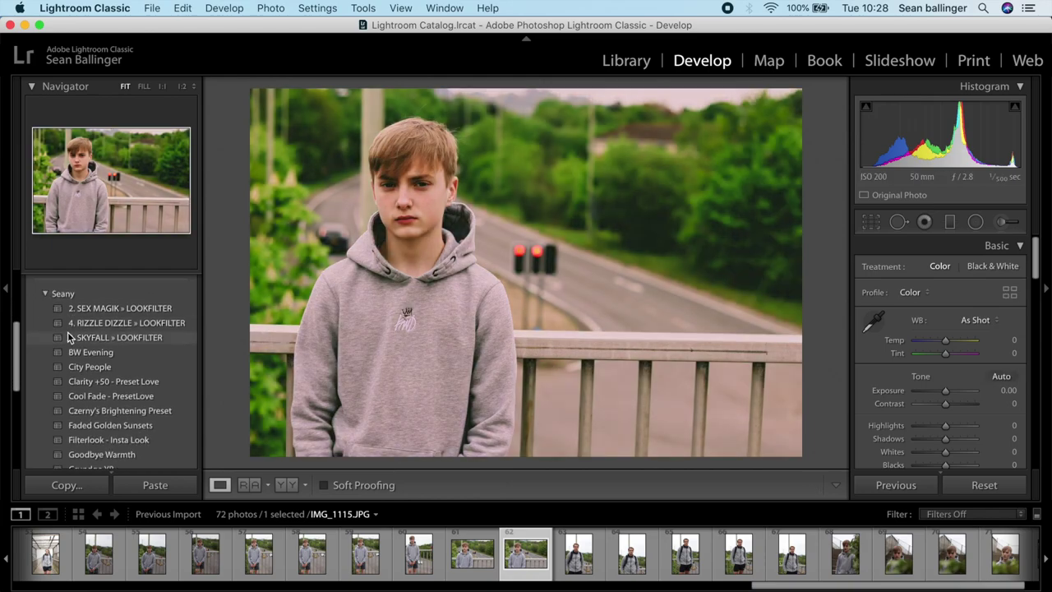
click(97, 385)
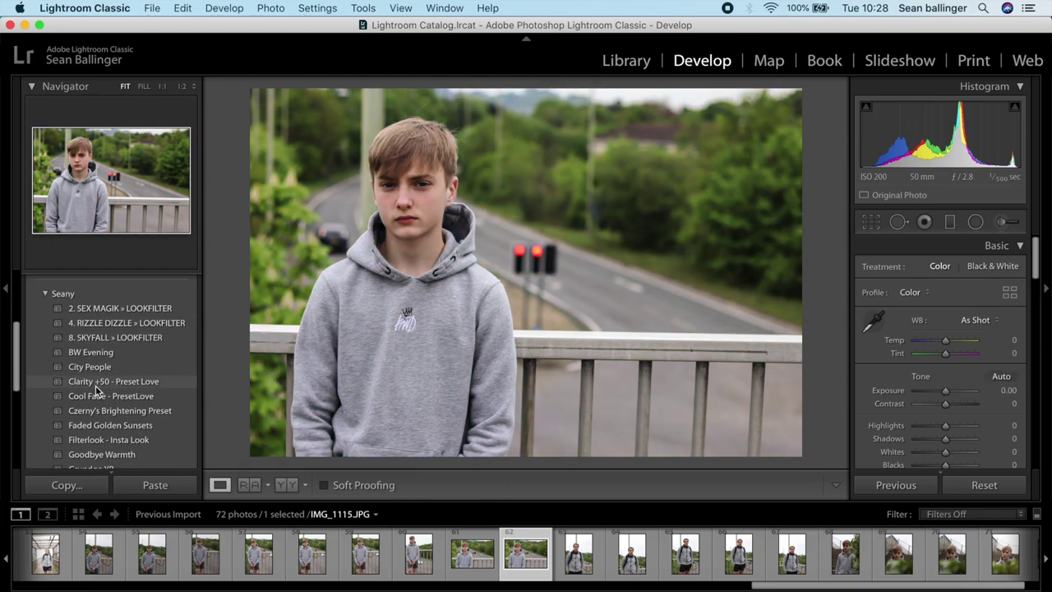
click(96, 391)
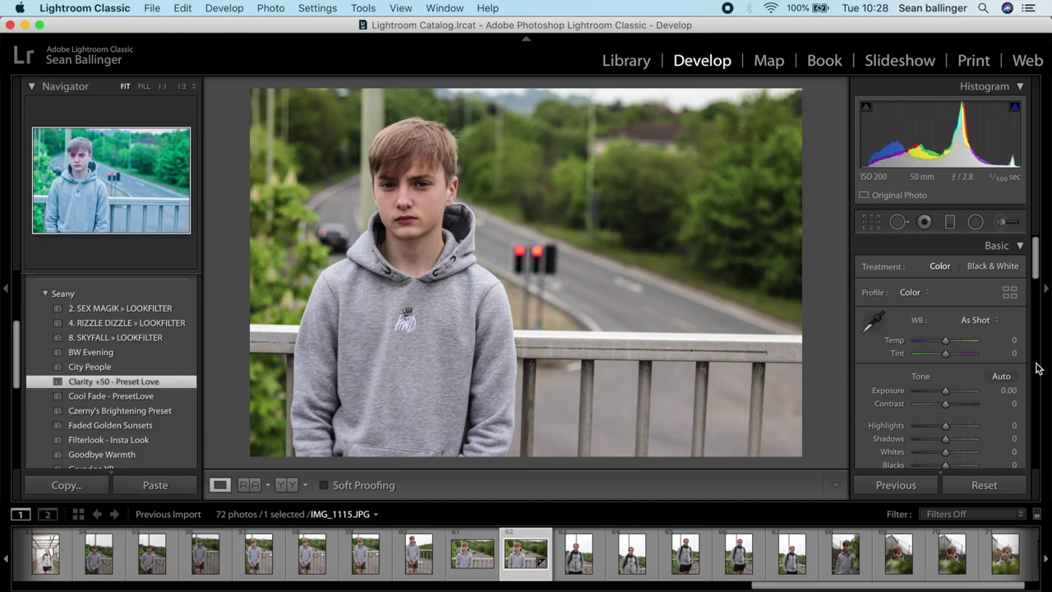
scroll(1033, 358, down, 5)
drag(946, 378, 963, 383)
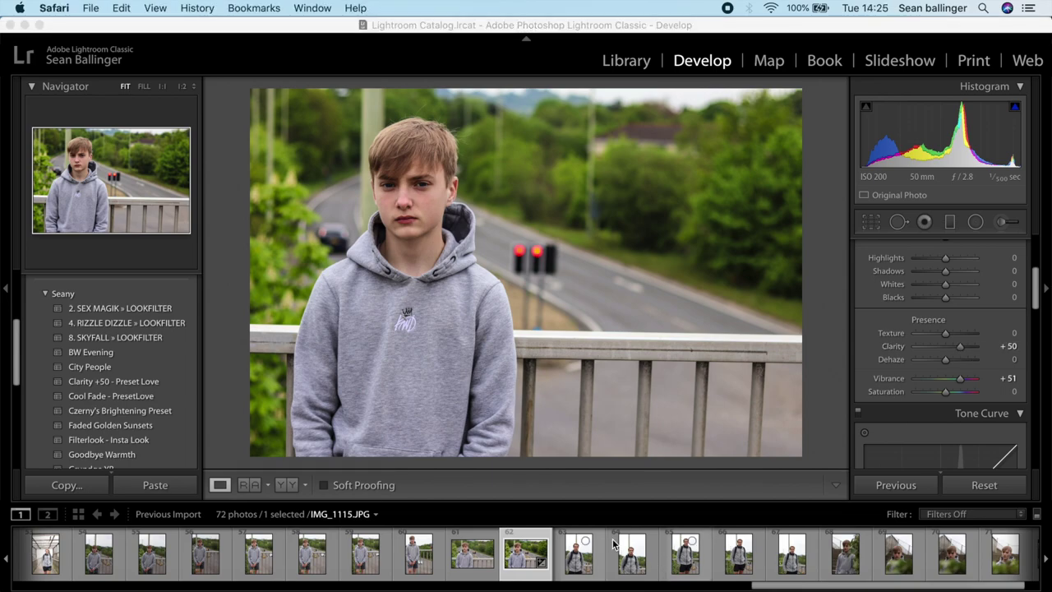
Compare the first two backpack portraits, select IMG_1117 for editing and check the face up close
click(595, 567)
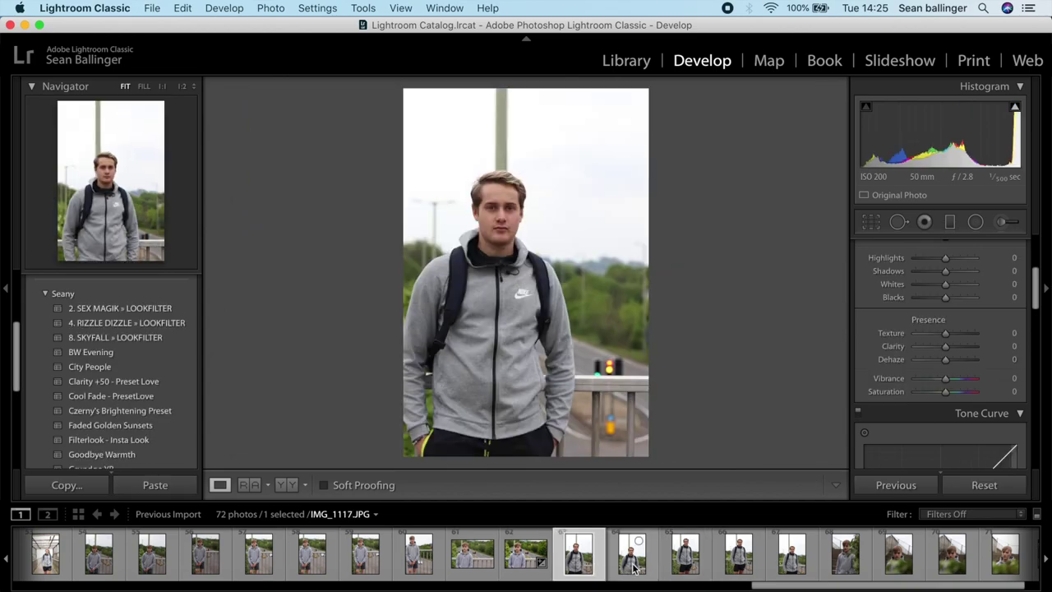
click(632, 567)
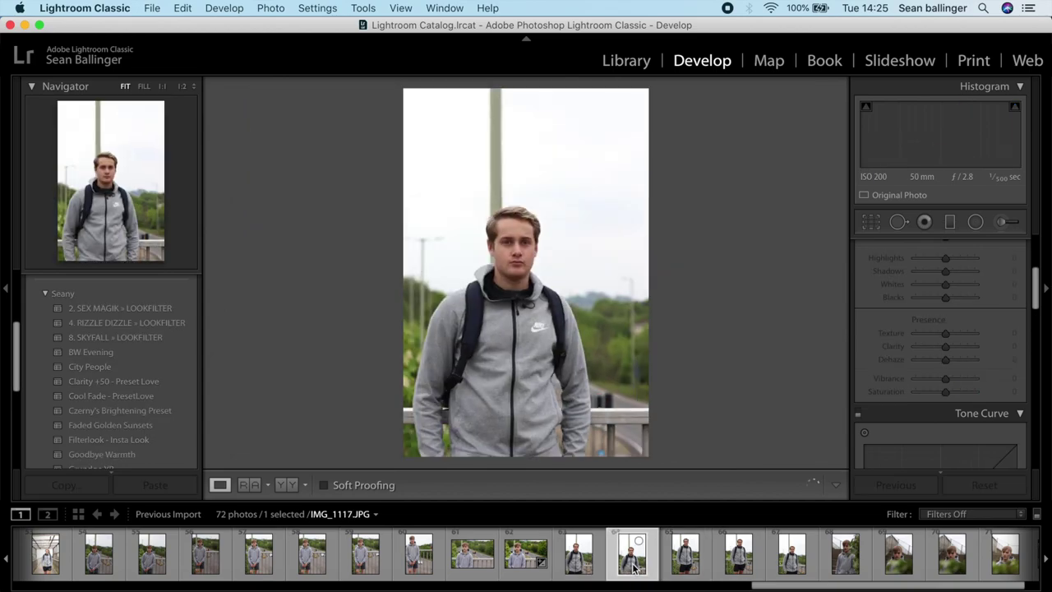
click(526, 230)
click(525, 230)
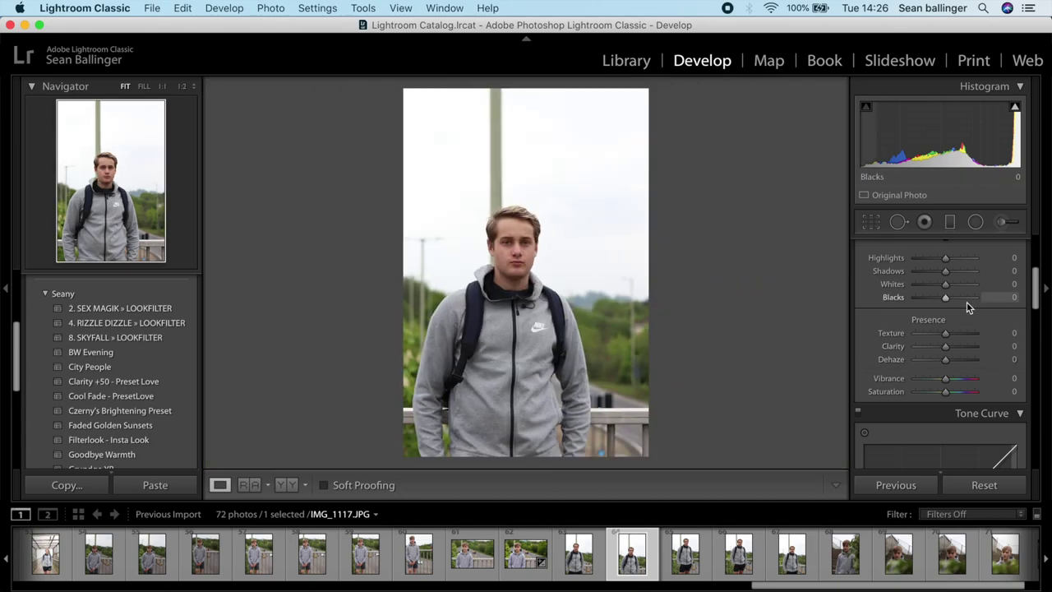
Set the backpack portrait's Highlights to −100, Whites to −100, Shadows to −15, Blacks to +36 and Vibrance to +35
scroll(966, 301, up, 2)
drag(946, 289, 892, 299)
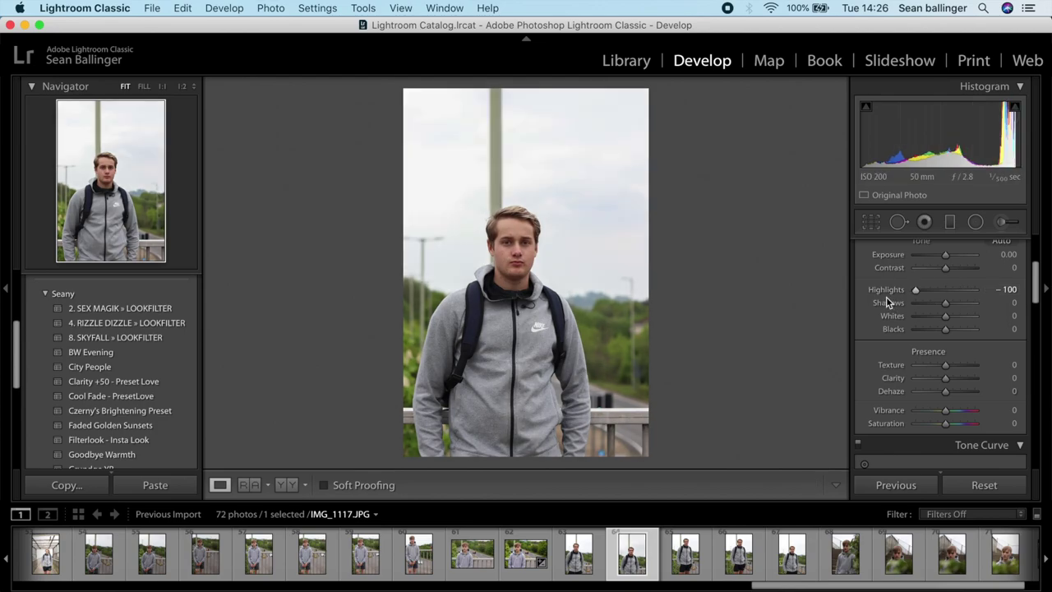
drag(946, 322, 896, 327)
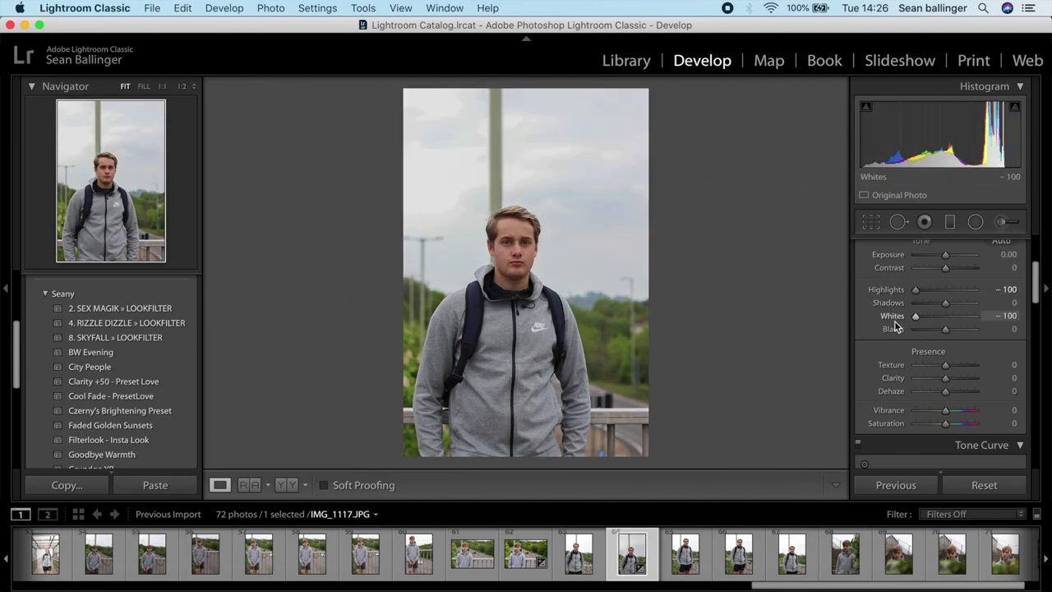
drag(946, 302, 956, 344)
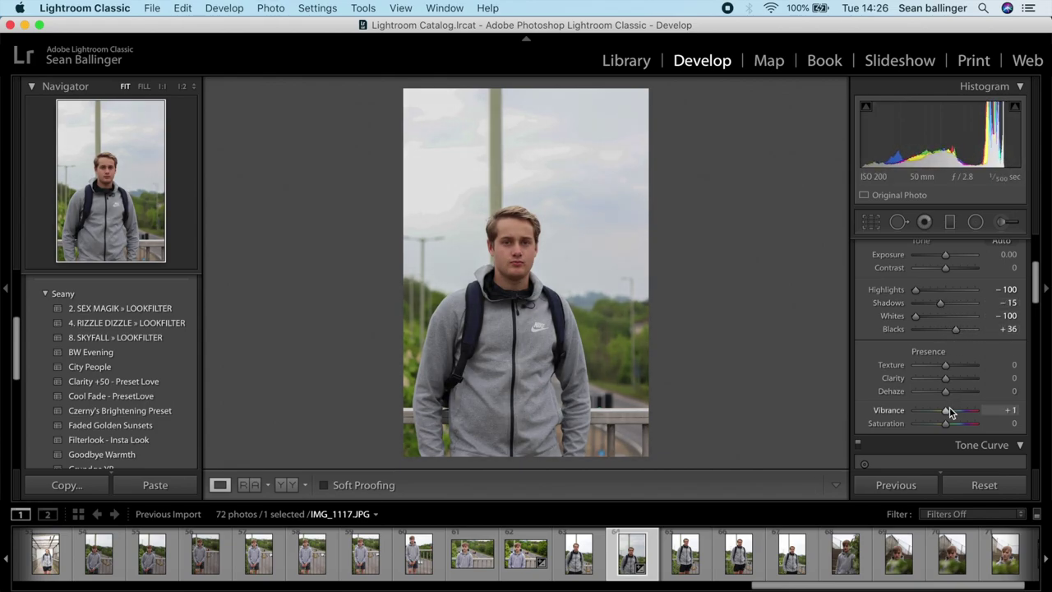
drag(949, 407, 958, 408)
Brush an adjustment mask over both eyes with a warmer Temp, and set the whole photo's Exposure to −0.30
click(530, 239)
drag(531, 237, 578, 249)
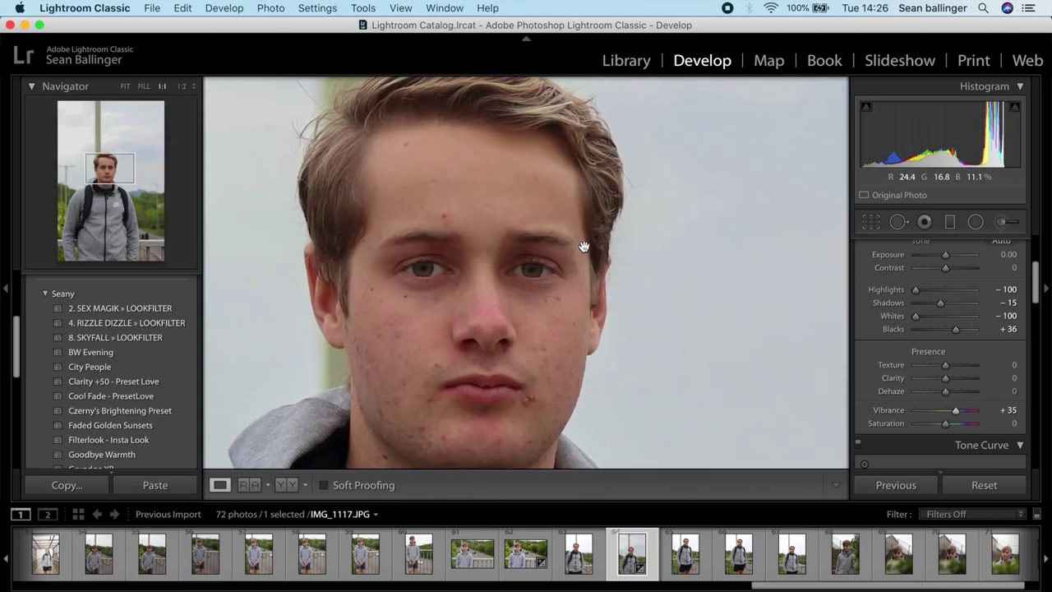
click(1001, 223)
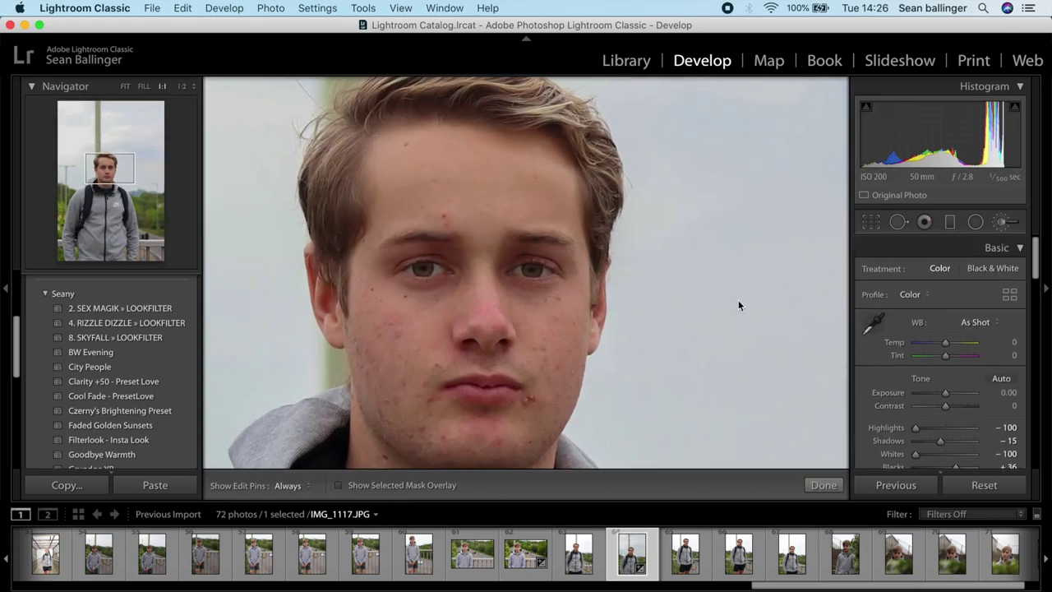
click(533, 269)
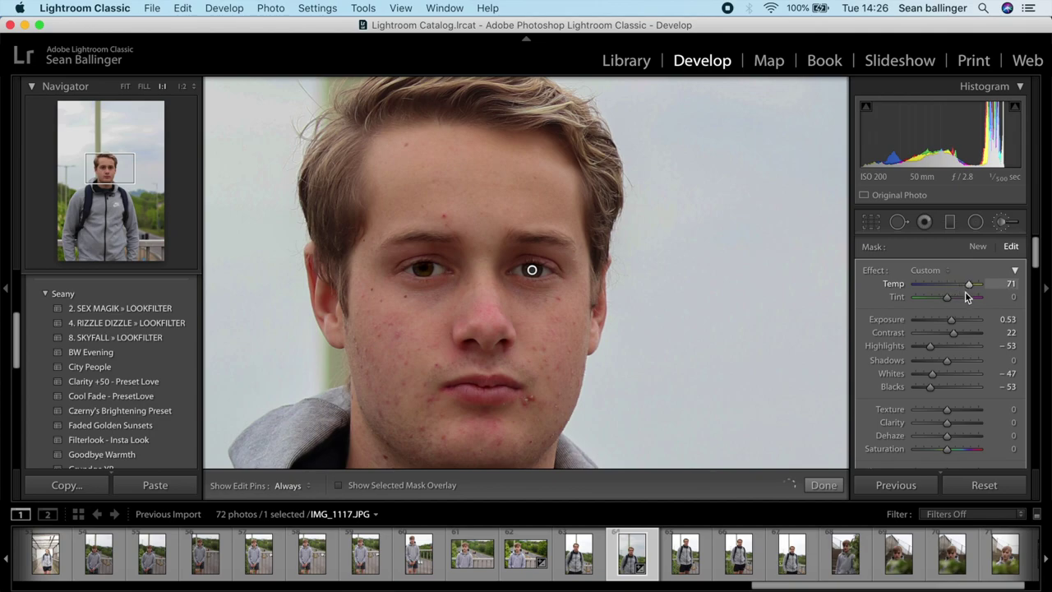
drag(967, 319, 960, 286)
click(830, 485)
click(640, 319)
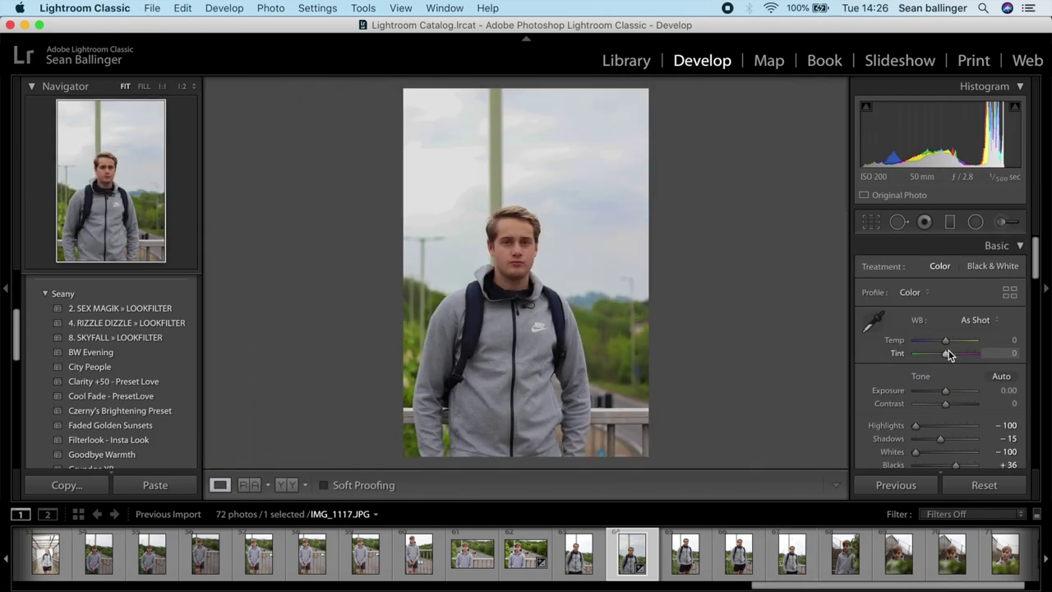
drag(945, 391, 945, 396)
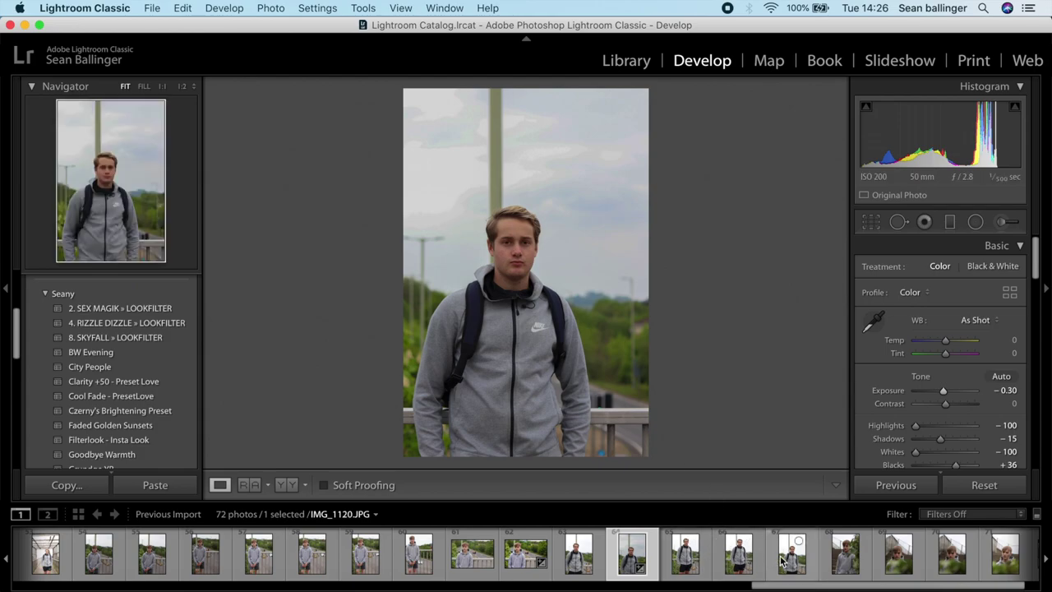
Compare the portraits taken in front of the staircase and select IMG_1122 for editing
click(842, 567)
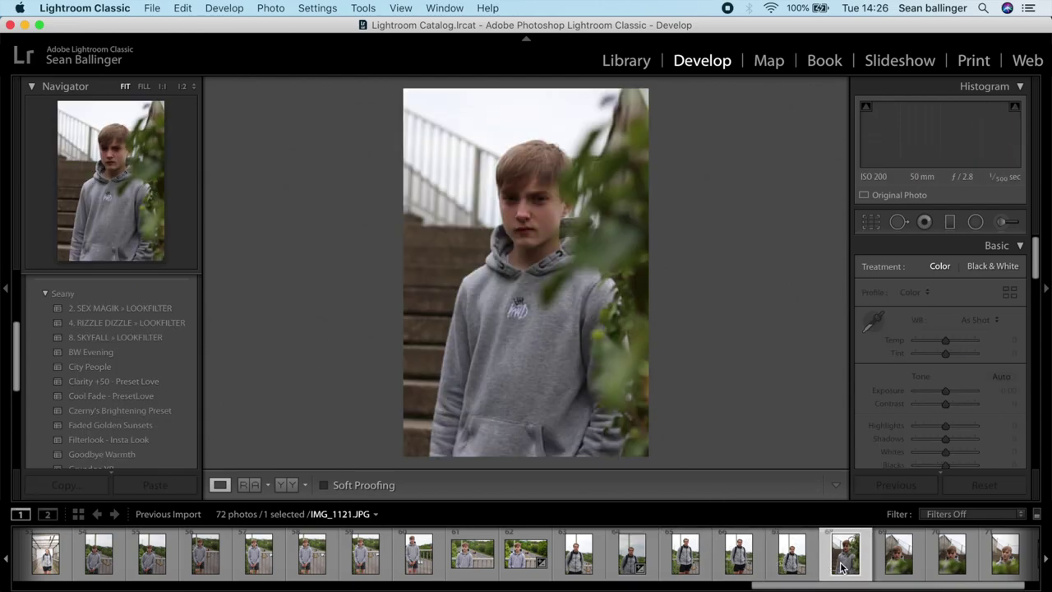
key(Right)
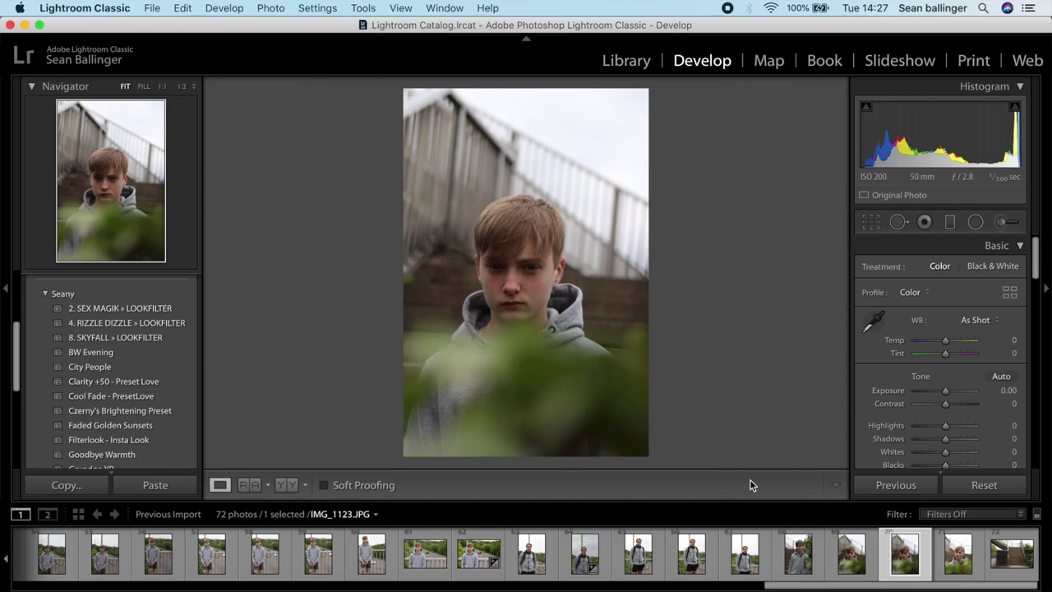
key(Left)
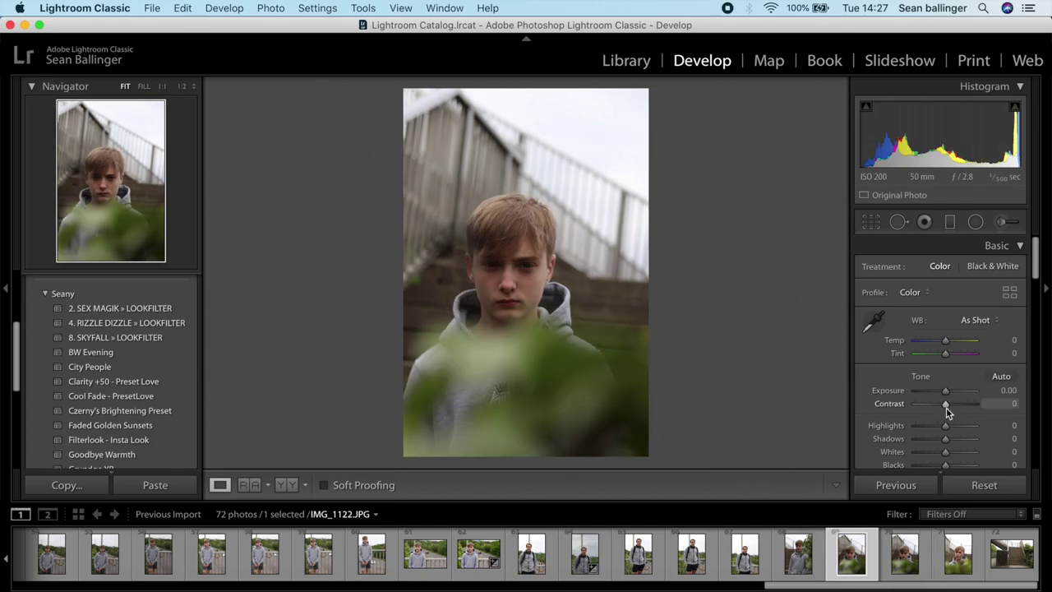
Set the staircase portrait's Highlights and Whites to −100, Contrast to +44, Exposure to +0.60 and Vibrance to +55
drag(946, 429, 914, 453)
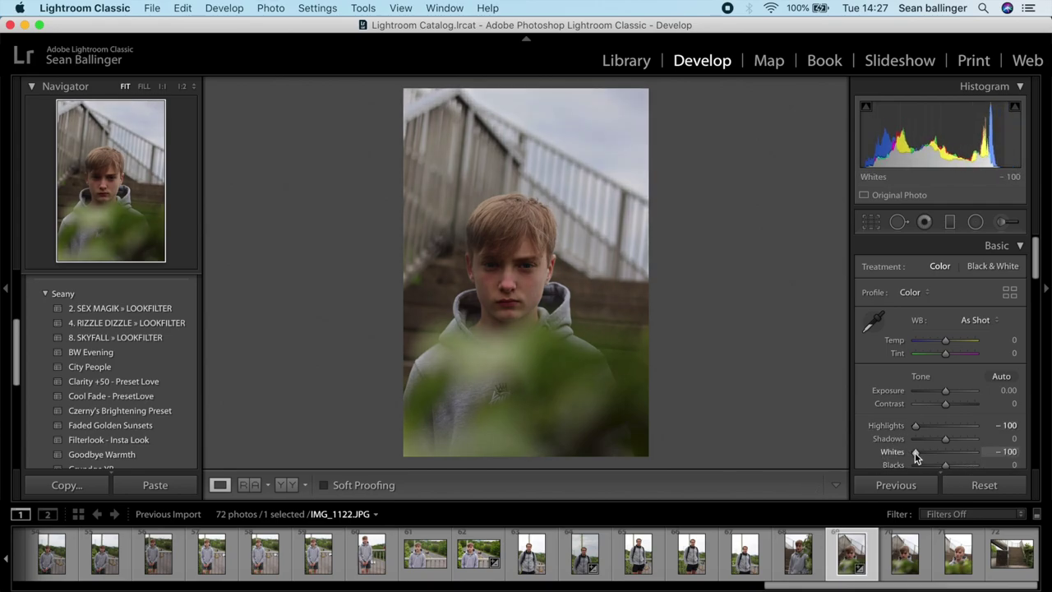
mouse_move(948, 407)
mouse_down()
mouse_move(960, 406)
mouse_move(948, 394)
mouse_up()
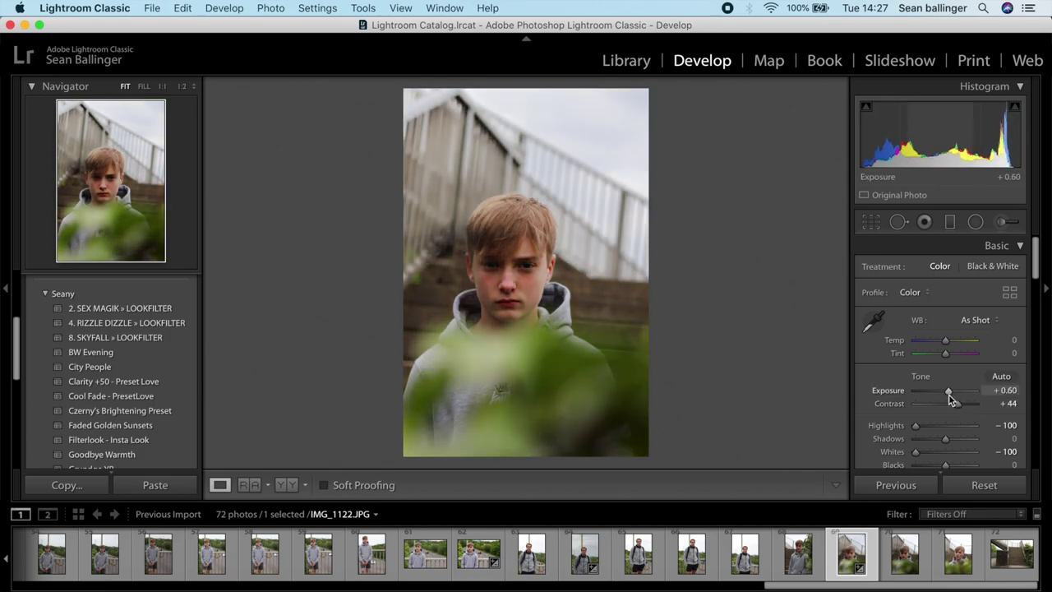
scroll(945, 430, down, 5)
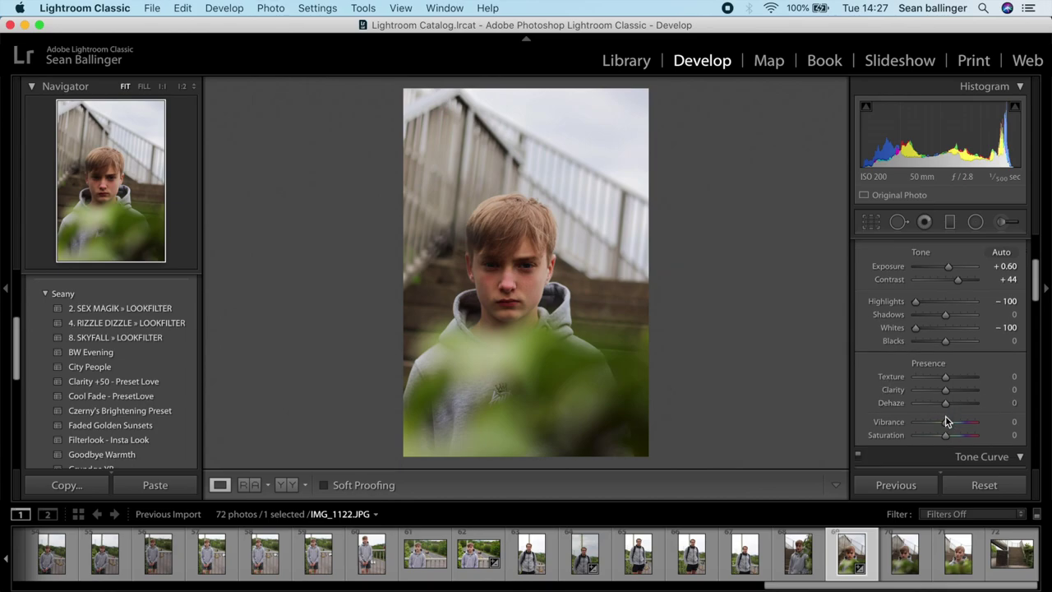
drag(945, 421, 960, 424)
Check the face in the staircase portrait at full size and preview the Seany presets on the photo
click(514, 273)
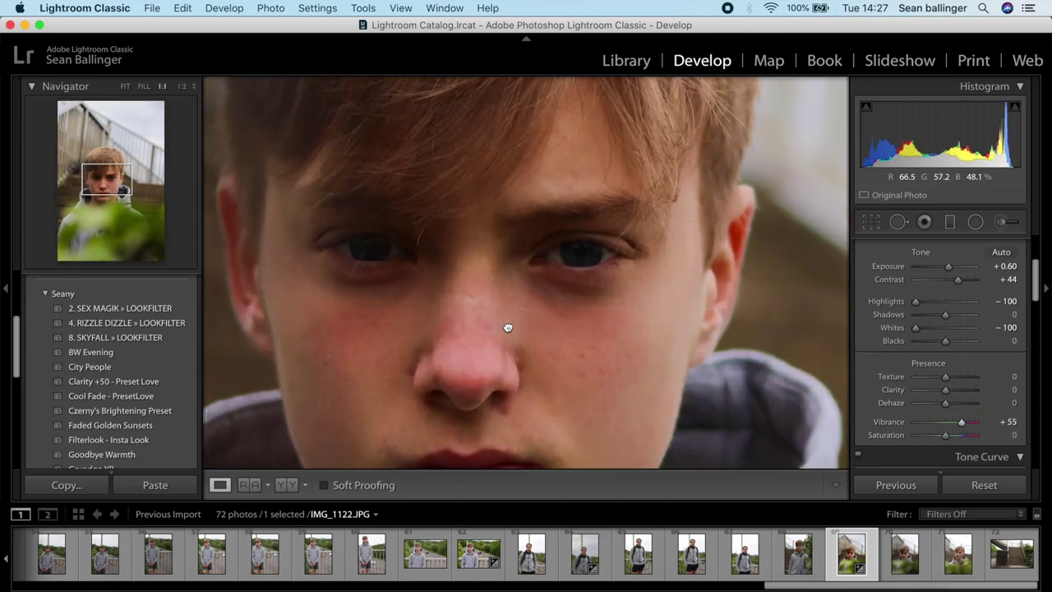
drag(507, 324, 526, 317)
click(525, 317)
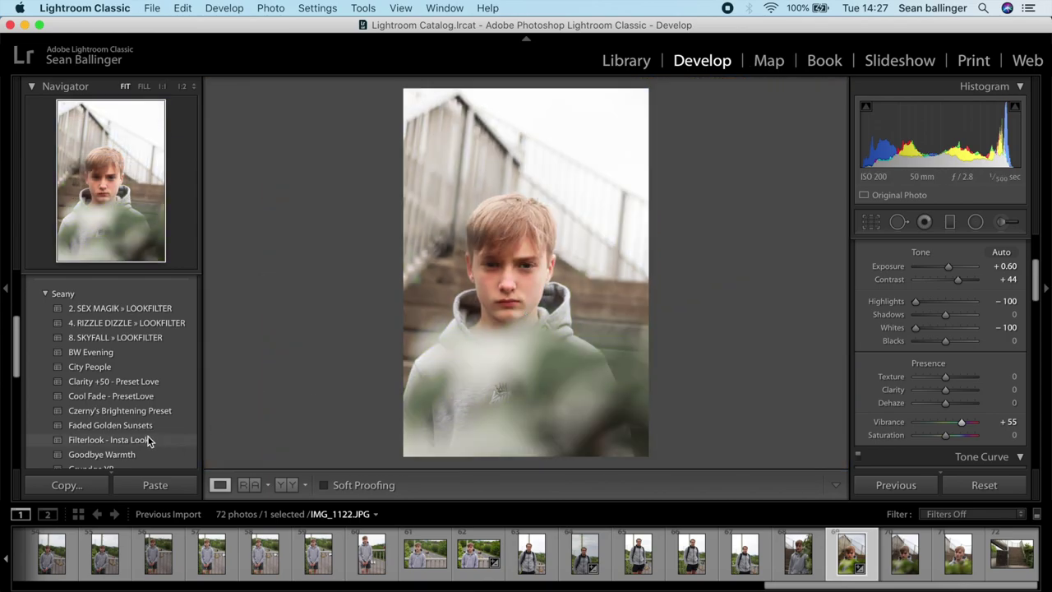
scroll(146, 436, down, 3)
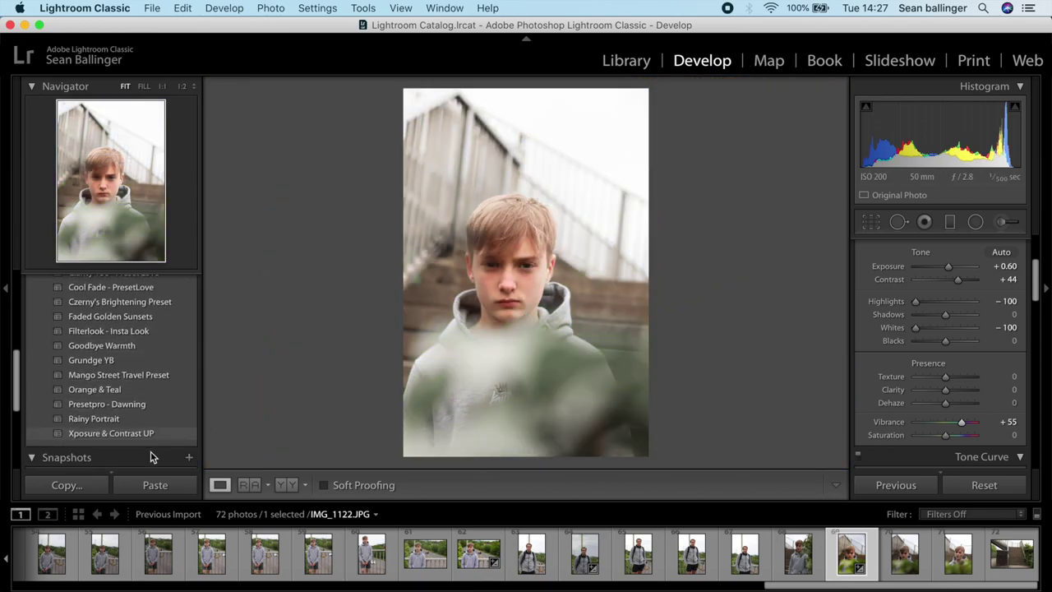
scroll(150, 450, down, 2)
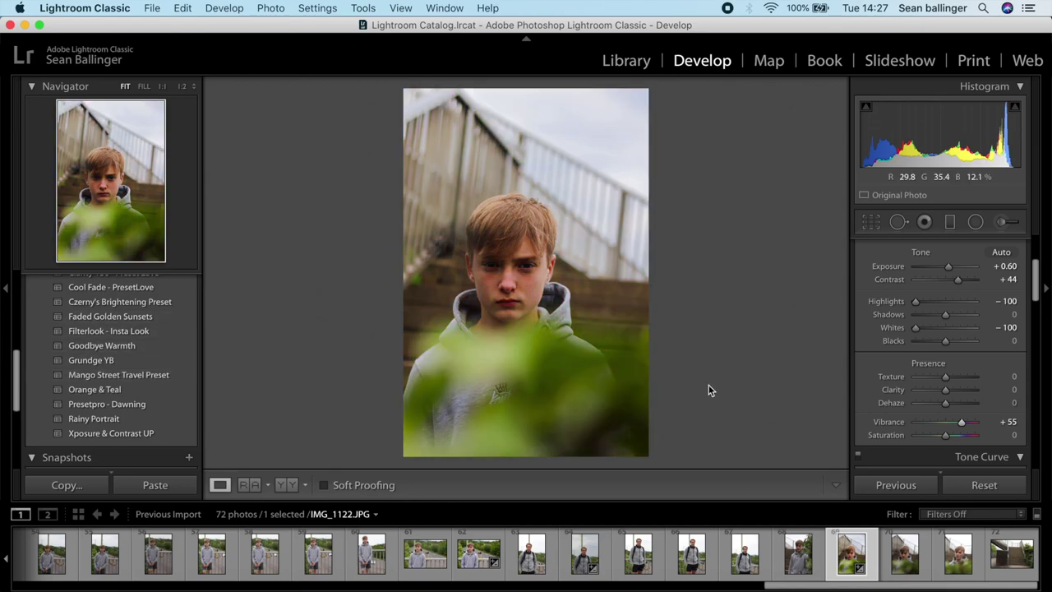
Lower the tone curve to Lights −38 and Highlights −49, and warm the photo with Temp +4
scroll(902, 397, down, 5)
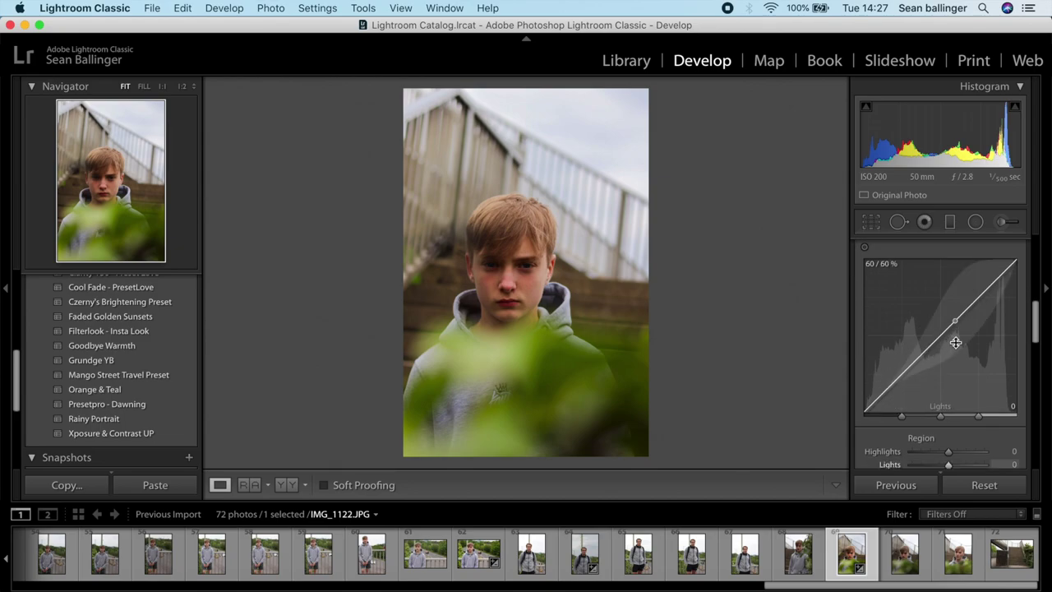
drag(955, 342, 953, 365)
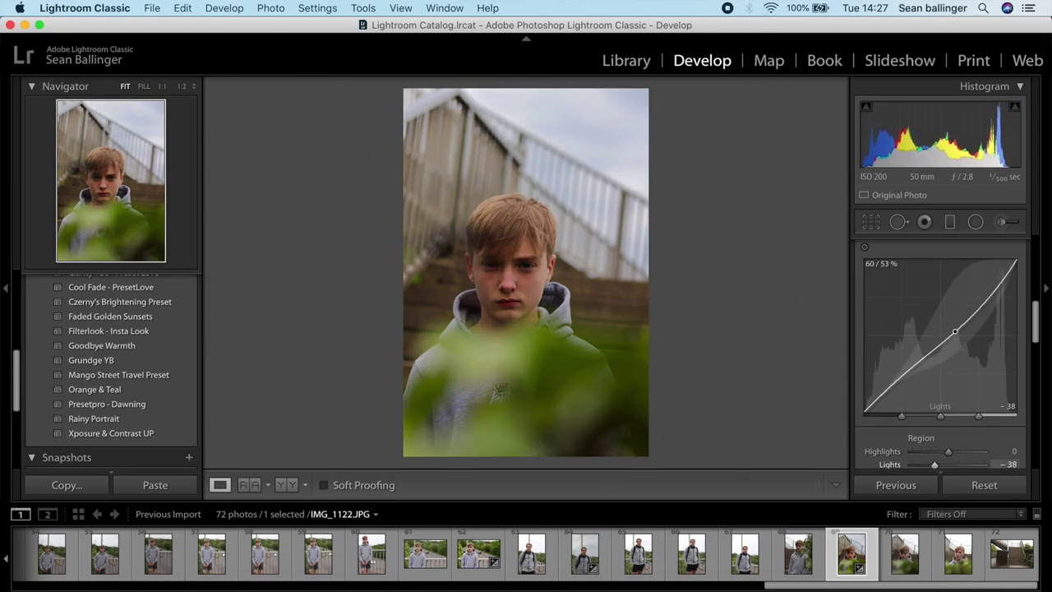
drag(884, 391, 884, 389)
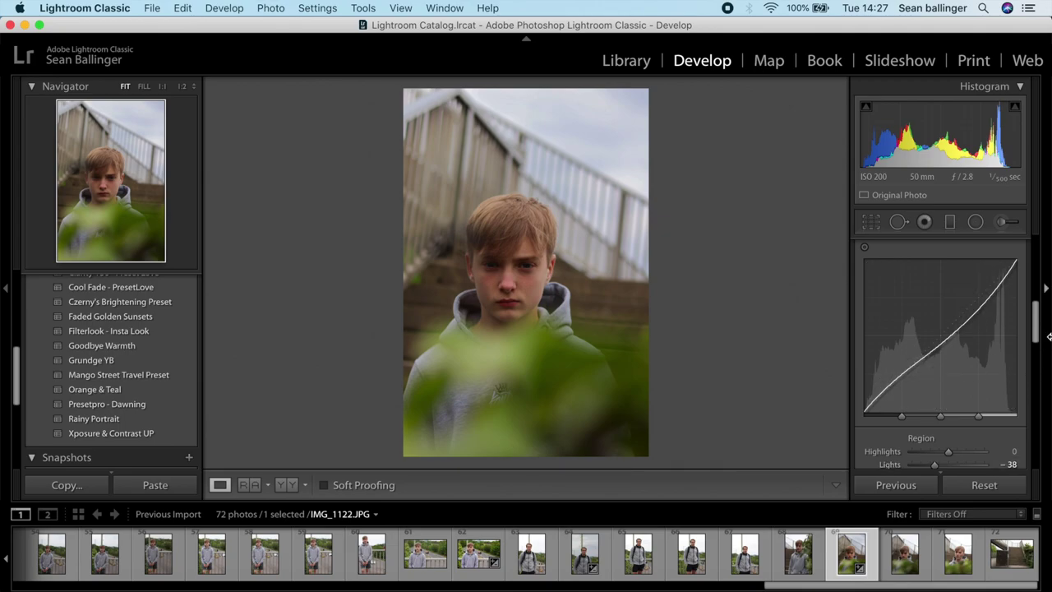
drag(1001, 282, 1002, 292)
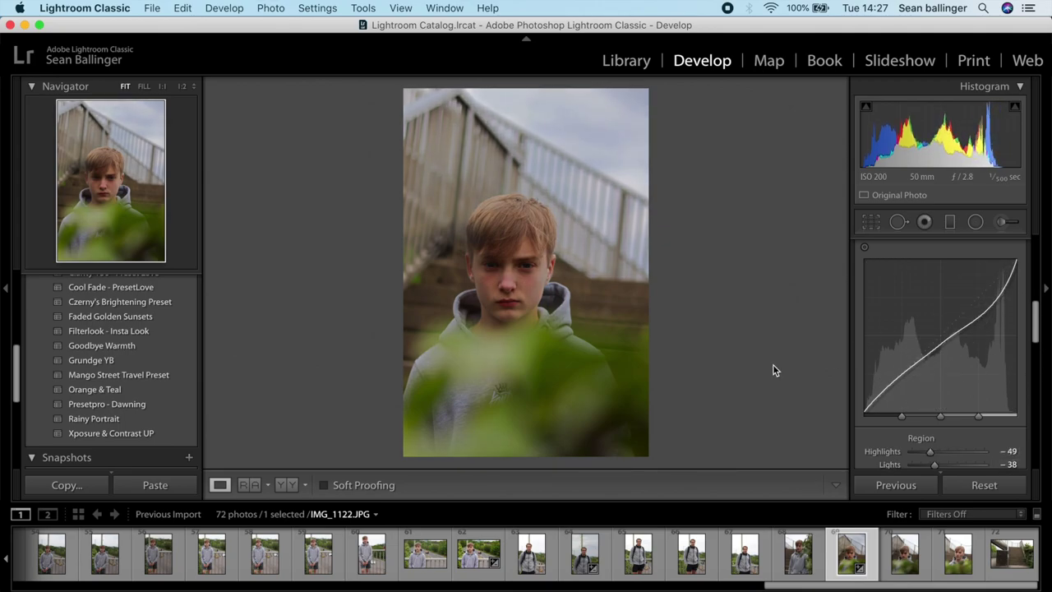
scroll(921, 377, down, 3)
scroll(921, 376, up, 10)
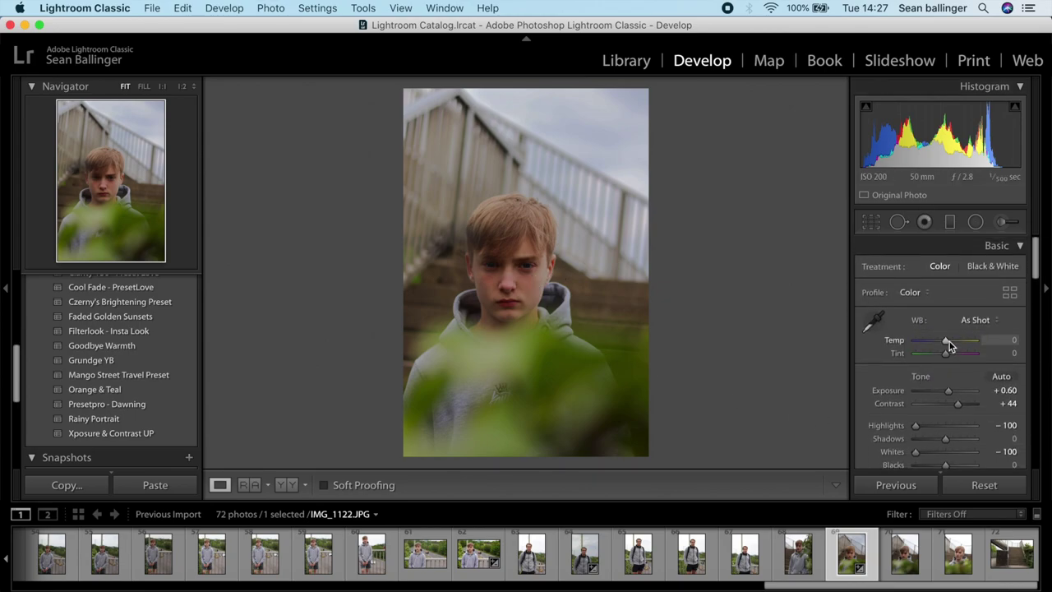
drag(947, 344, 949, 344)
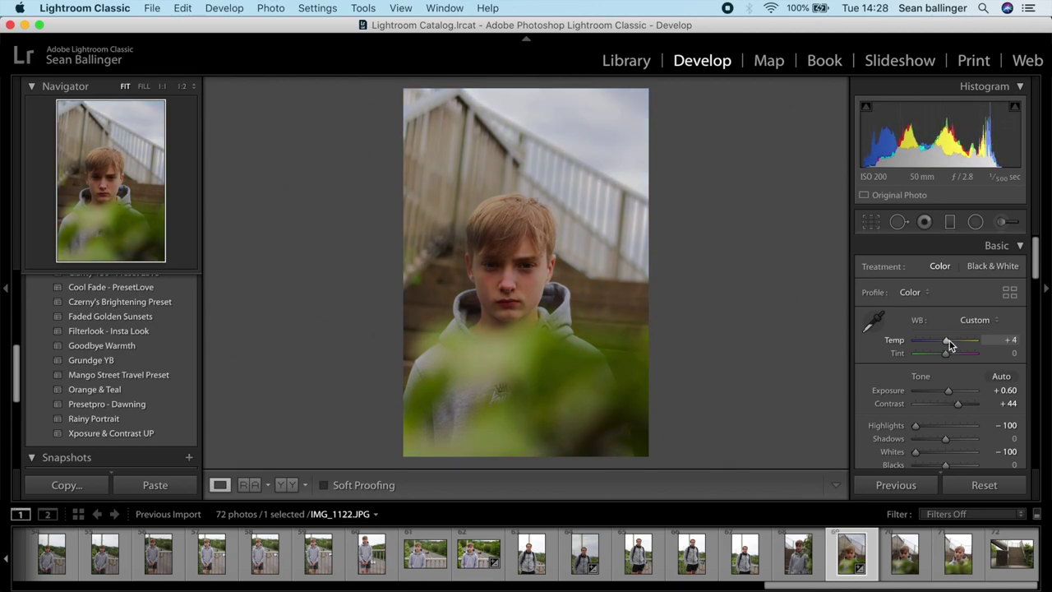
Export the edited staircase portrait IMG_1122
right_click(543, 317)
mouse_move(674, 520)
click(732, 497)
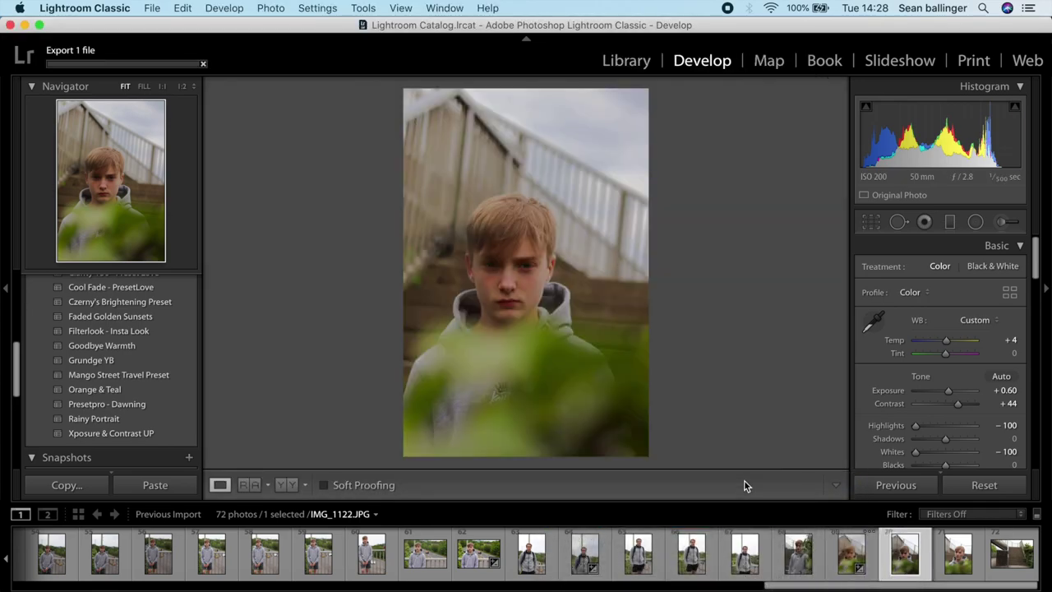
Review the remaining photos up to the last one, IMG_1125, and go back through the roll past the backpack portraits
key(Right)
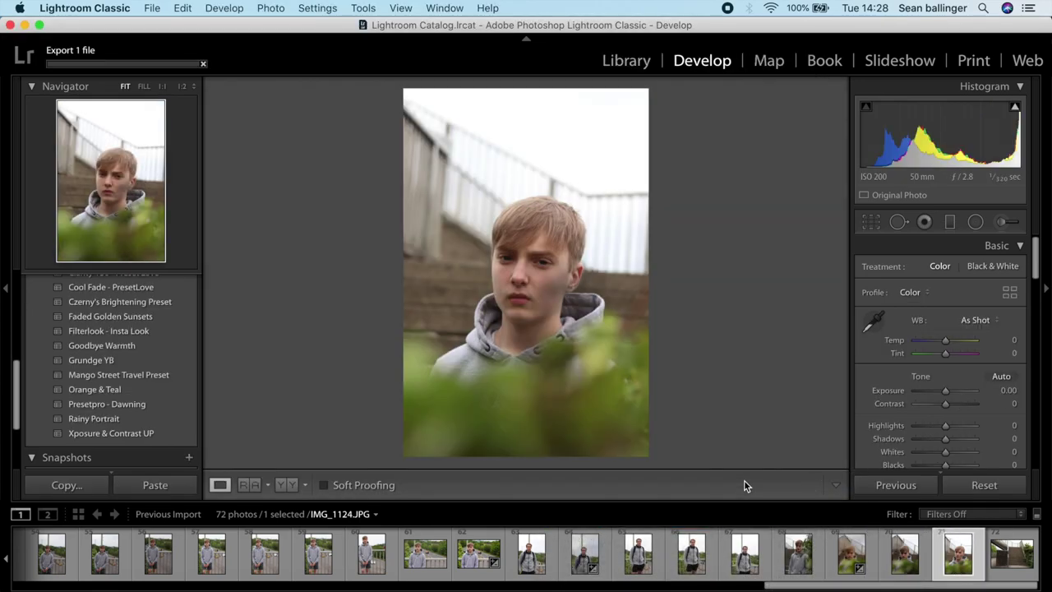
key(Right)
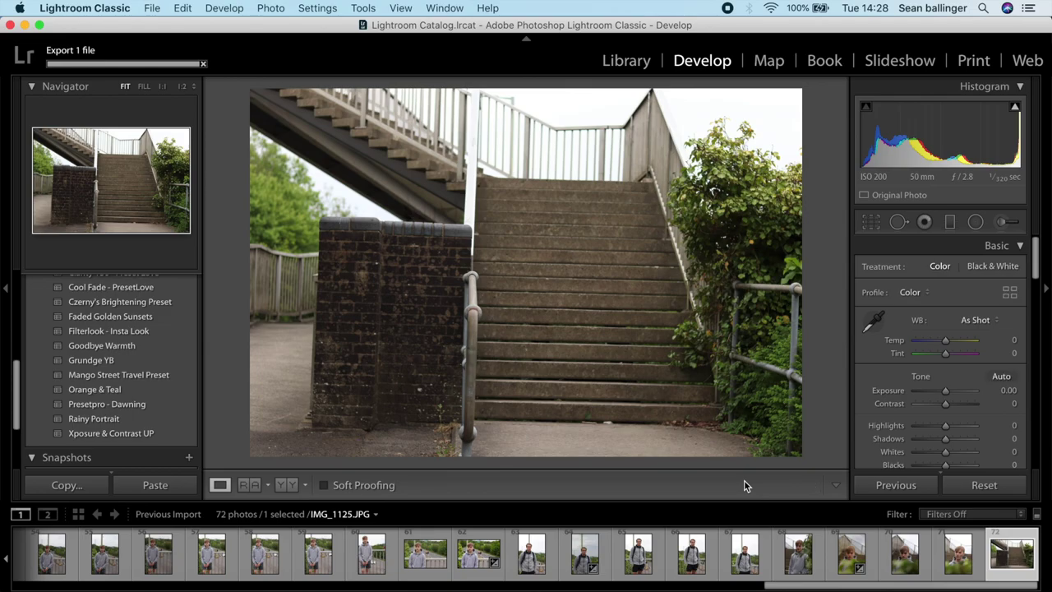
key(Left)
key(Left)
key(Left)
key(Left)
key(Left)
key(Left)
key(Left)
key(Left)
key(Left)
key(Left)
key(Left)
key(Left)
key(Left)
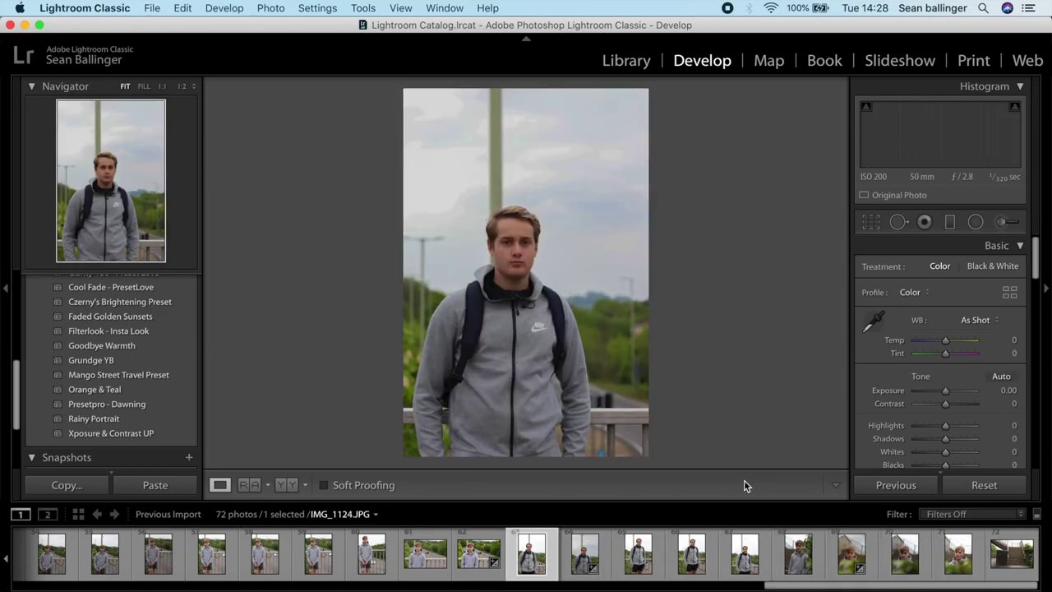
Look back through the roll at the roadside portrait IMG_1114, the woodland path portrait IMG_1080, and the early woodland portraits IMG_1059 and IMG_1061
key(Right)
key(Right)
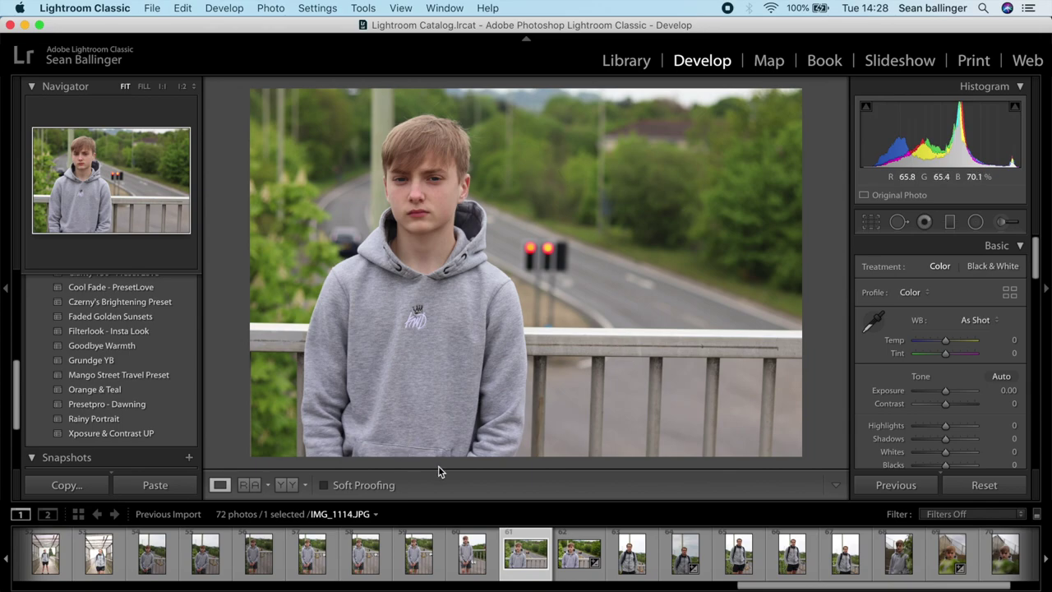
scroll(394, 576, left, 15)
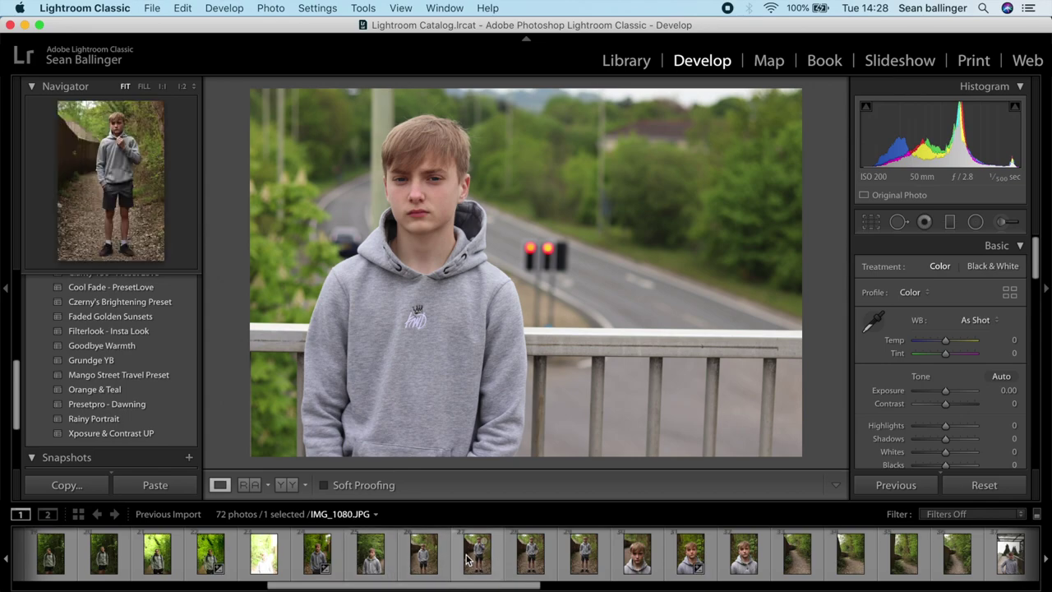
click(467, 559)
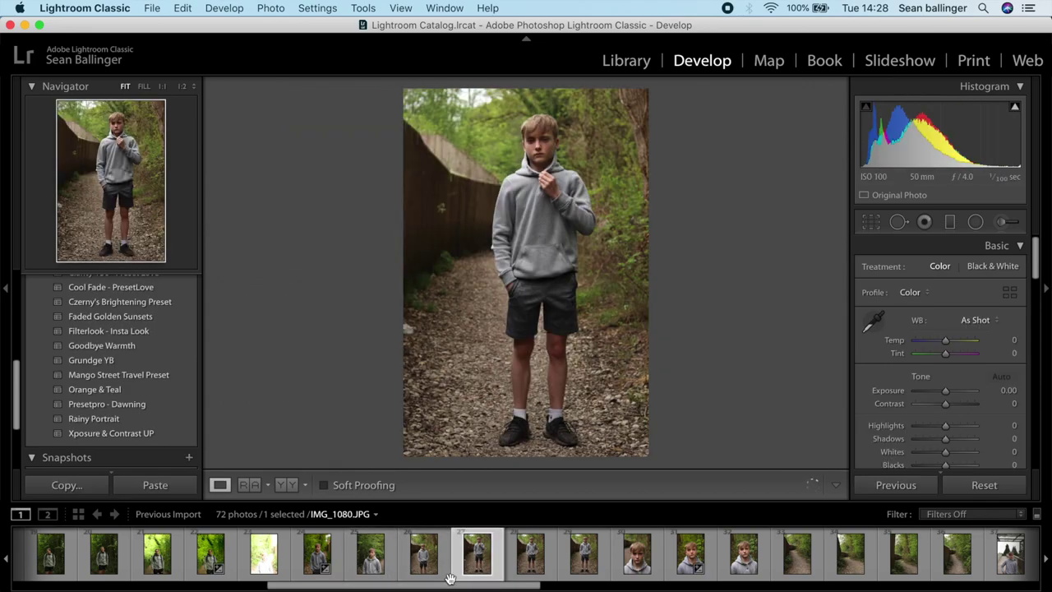
scroll(450, 583, left, 10)
scroll(451, 583, left, 10)
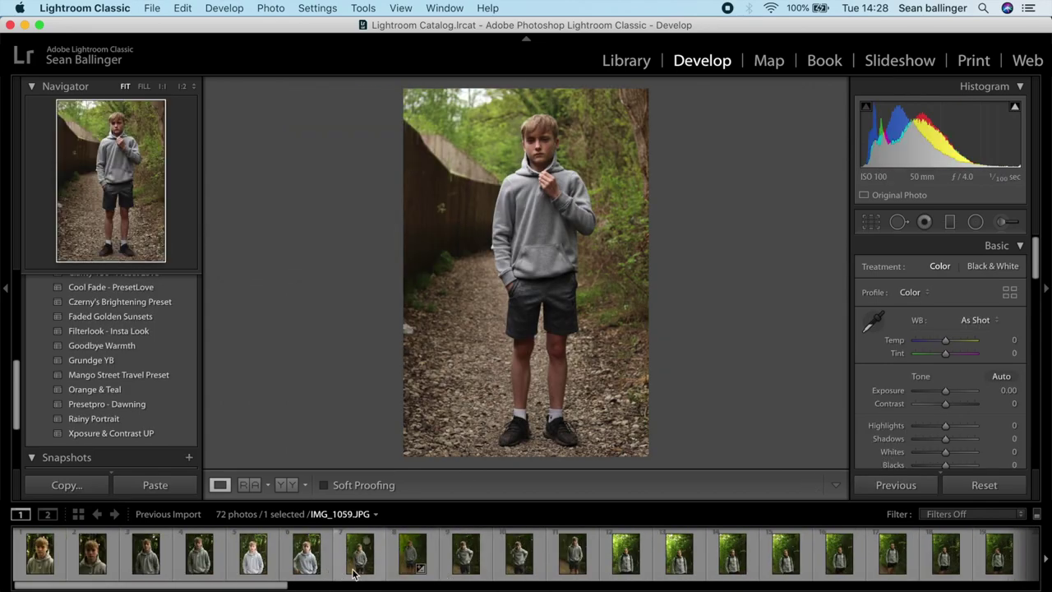
click(359, 563)
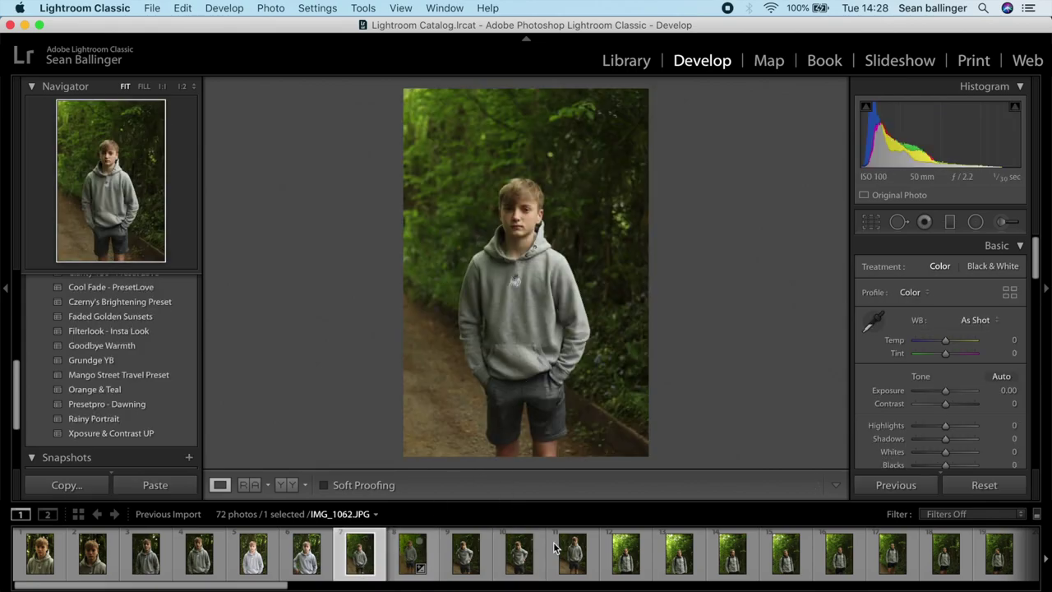
click(463, 561)
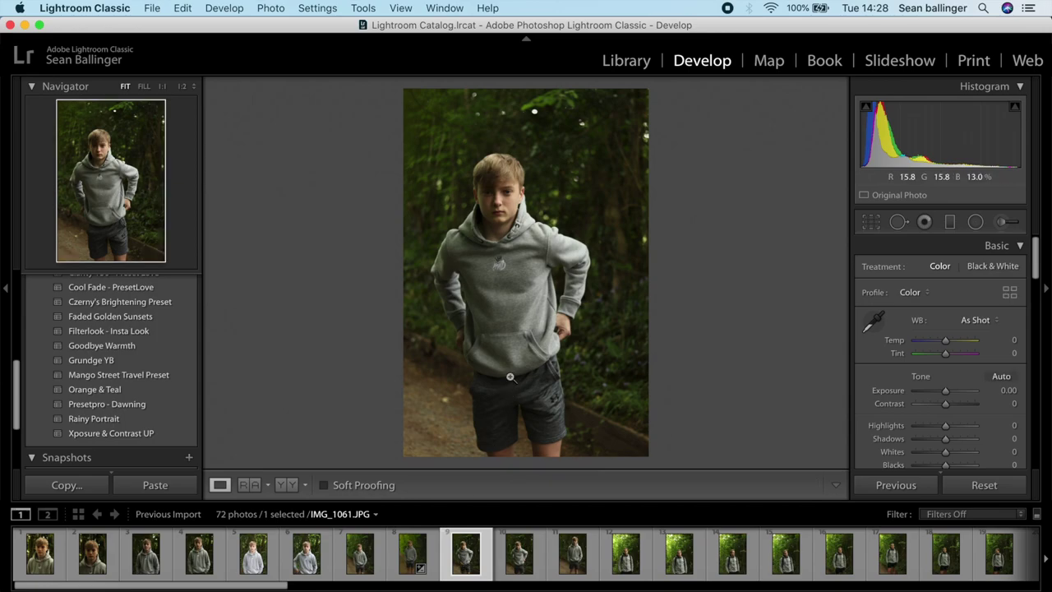